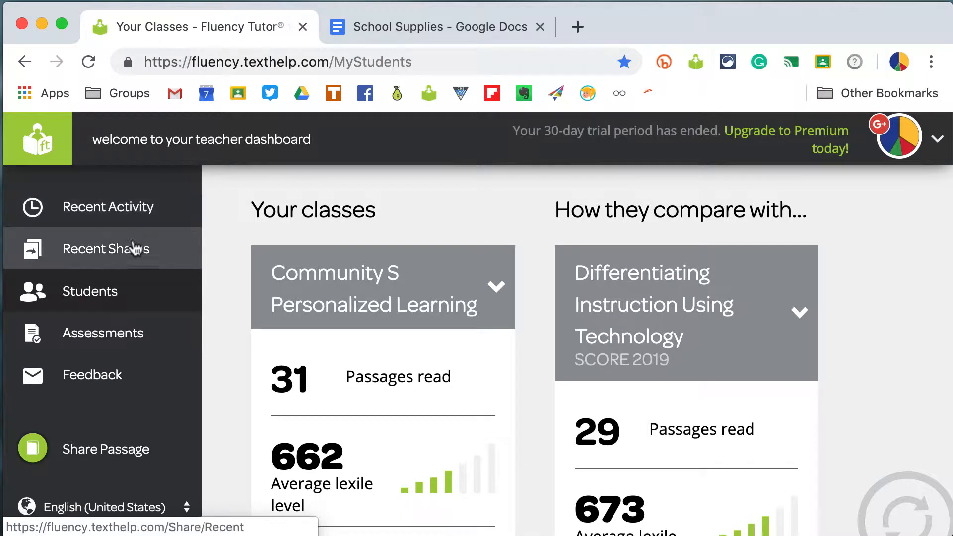
# - Browse the dashboard's Recent Activity, Recent Shares, Students, Assessments, Feedback and Share Passage pages
pyautogui.click(119, 214)
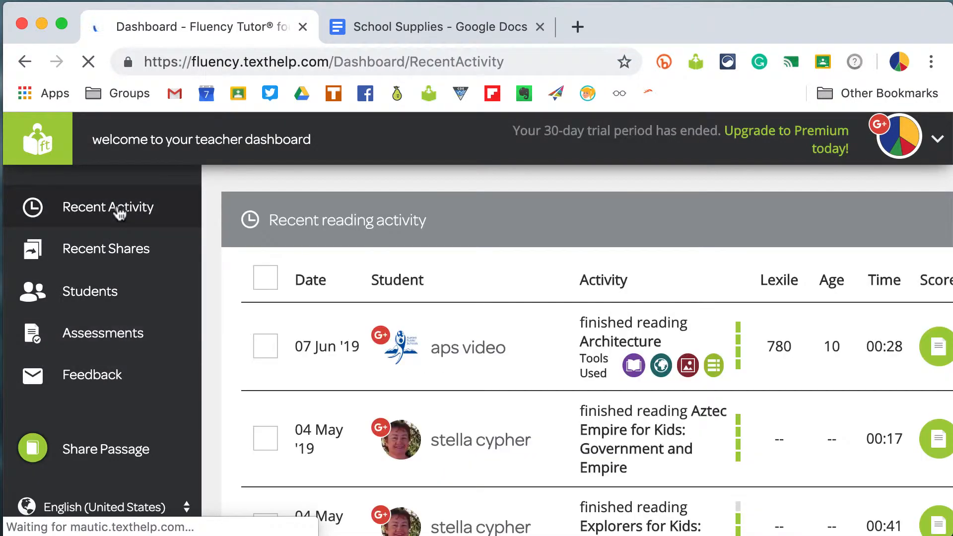
pyautogui.click(114, 251)
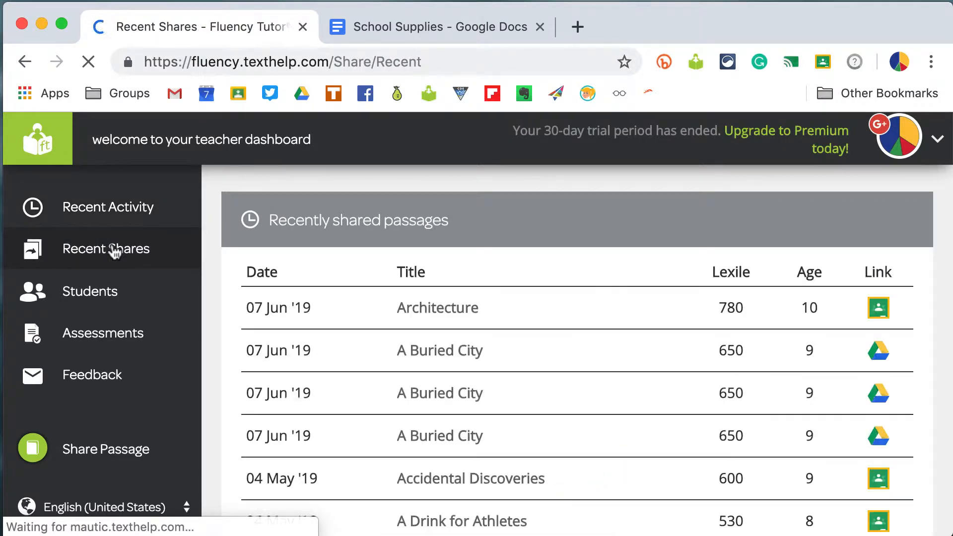
pyautogui.click(110, 295)
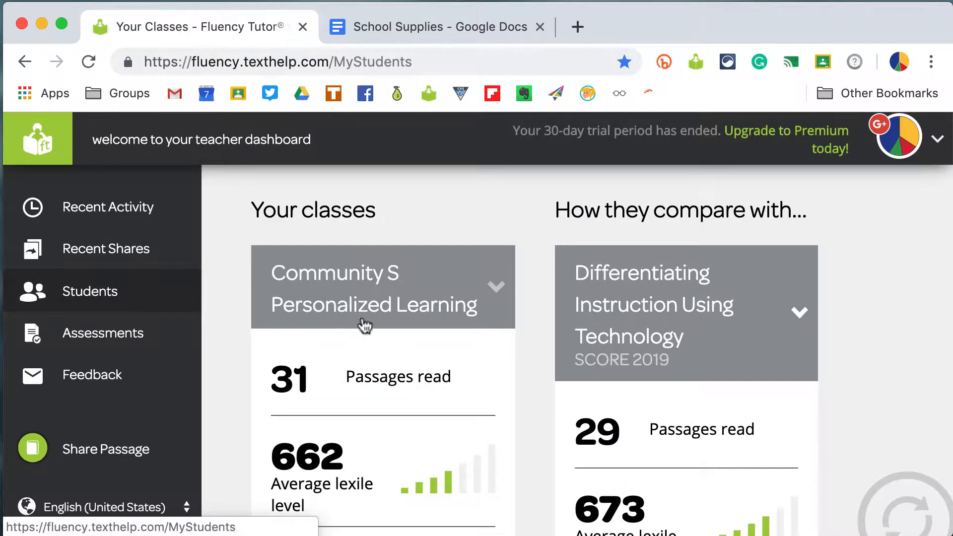
pyautogui.scroll(-10, 365, 329)
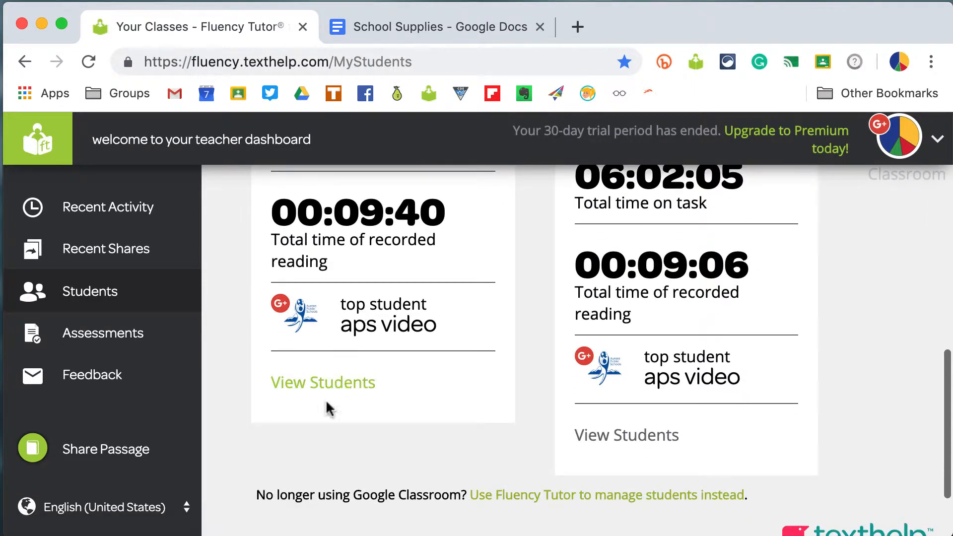
pyautogui.click(141, 336)
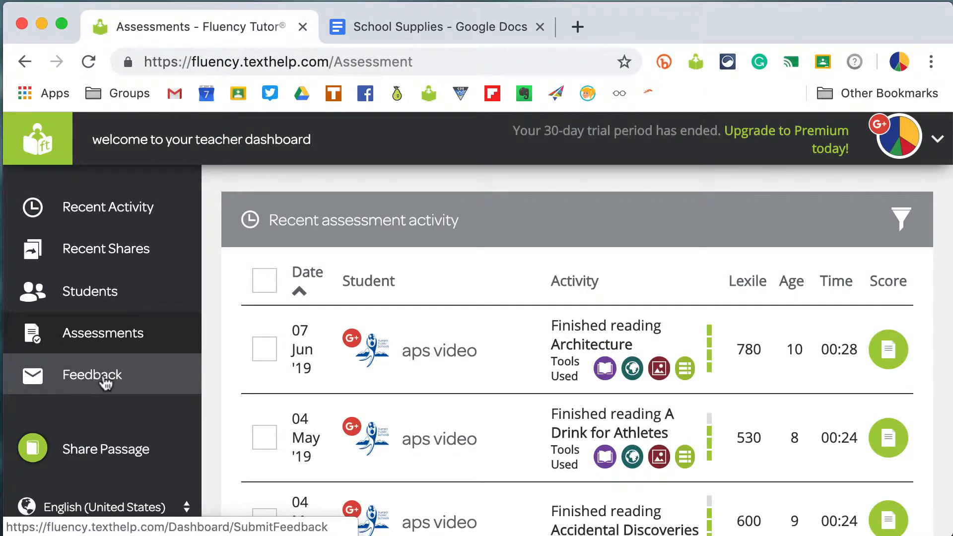
pyautogui.click(106, 380)
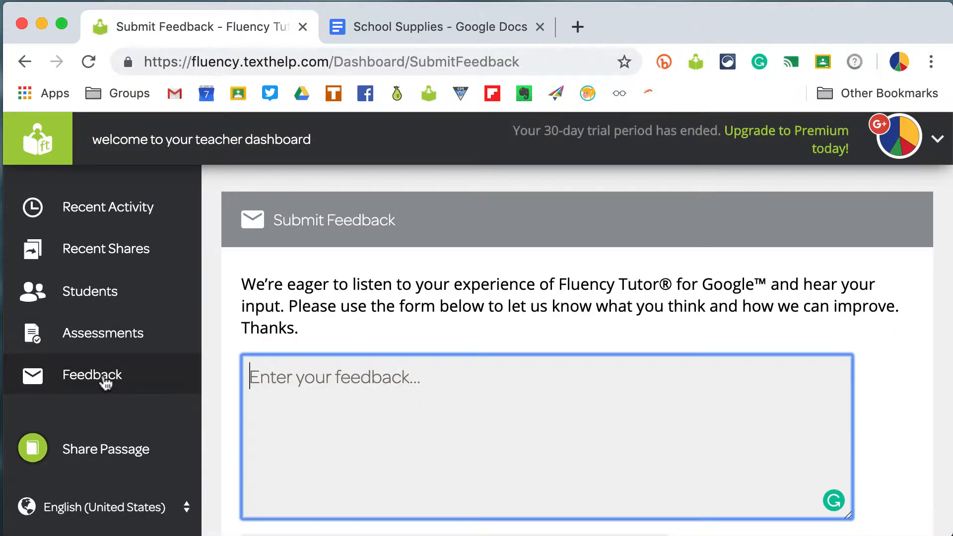
pyautogui.click(110, 452)
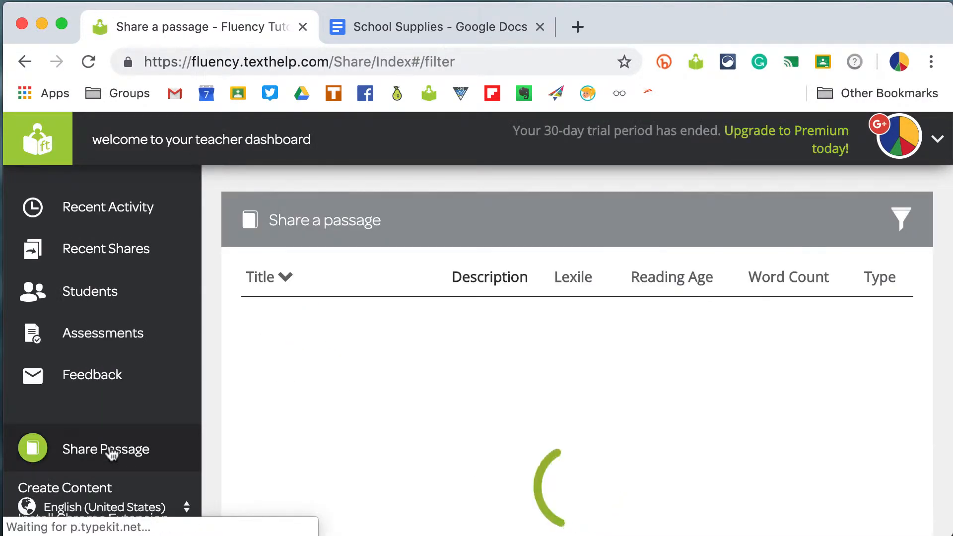
pyautogui.scroll(-1, 111, 452)
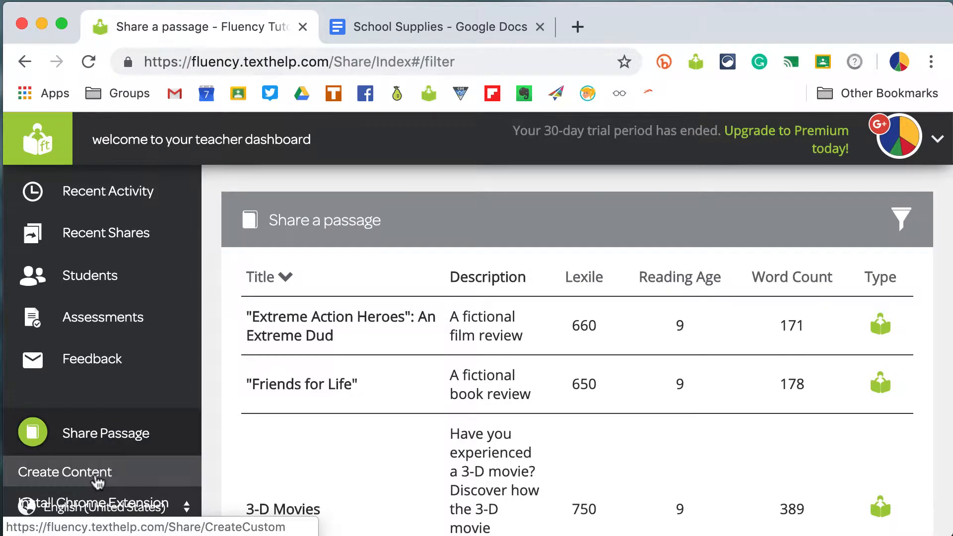
# - Open the Create Content page for sharing a custom passage
pyautogui.click(98, 481)
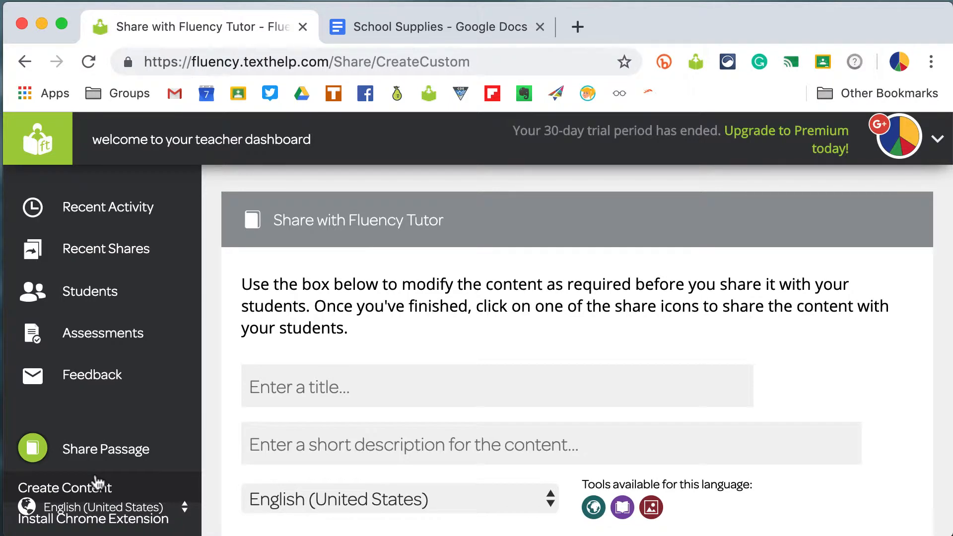
pyautogui.click(416, 29)
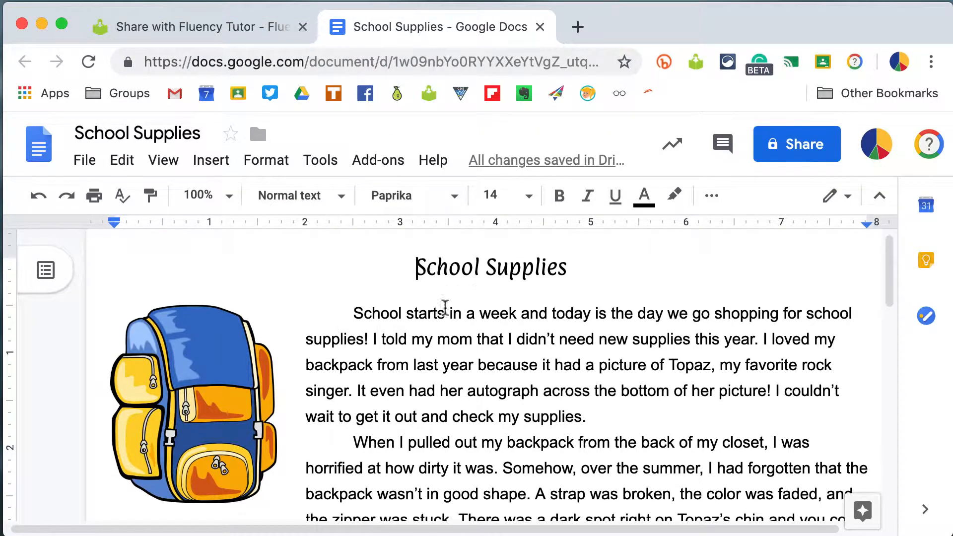
pyautogui.click(217, 29)
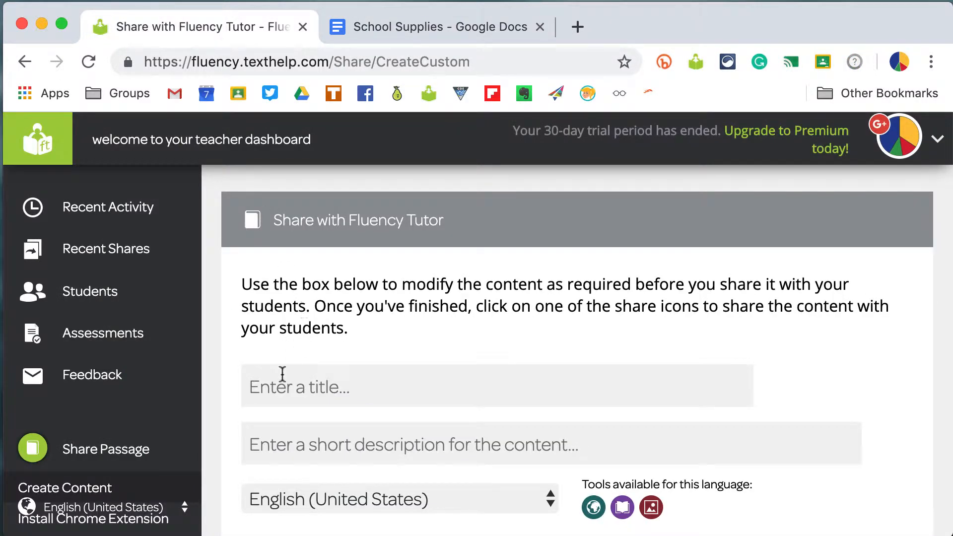
# - Enter School Supplies as the title of the new passage
pyautogui.click(280, 384)
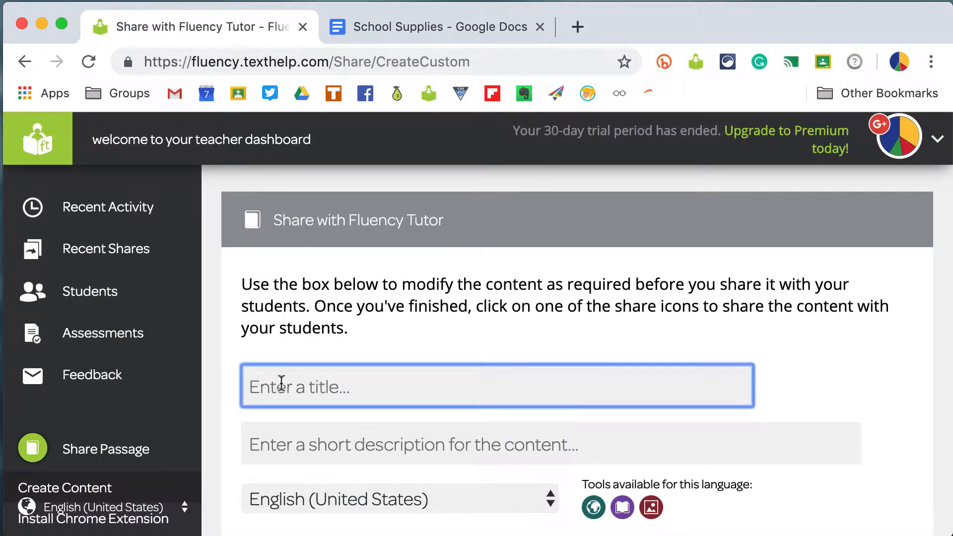
pyautogui.write('Scho')
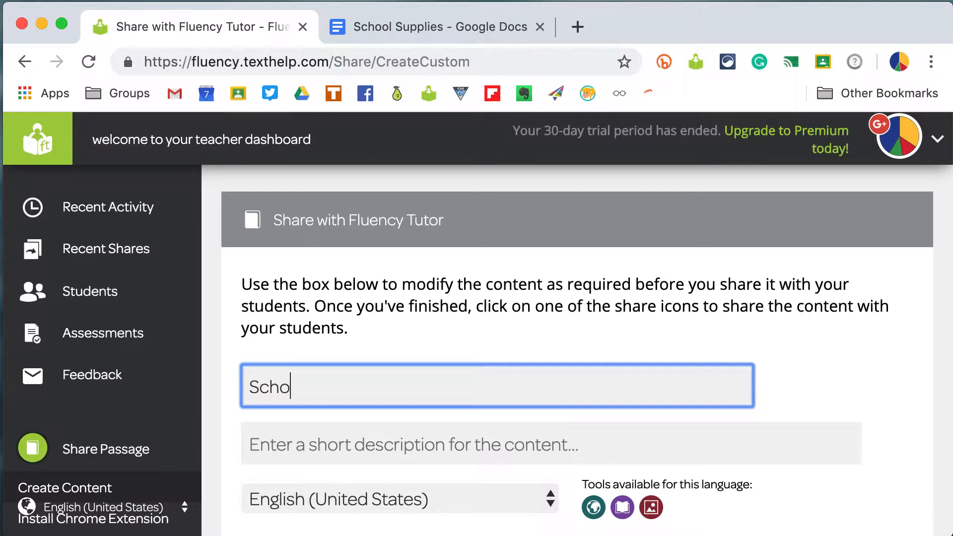
pyautogui.write('ol Supplies')
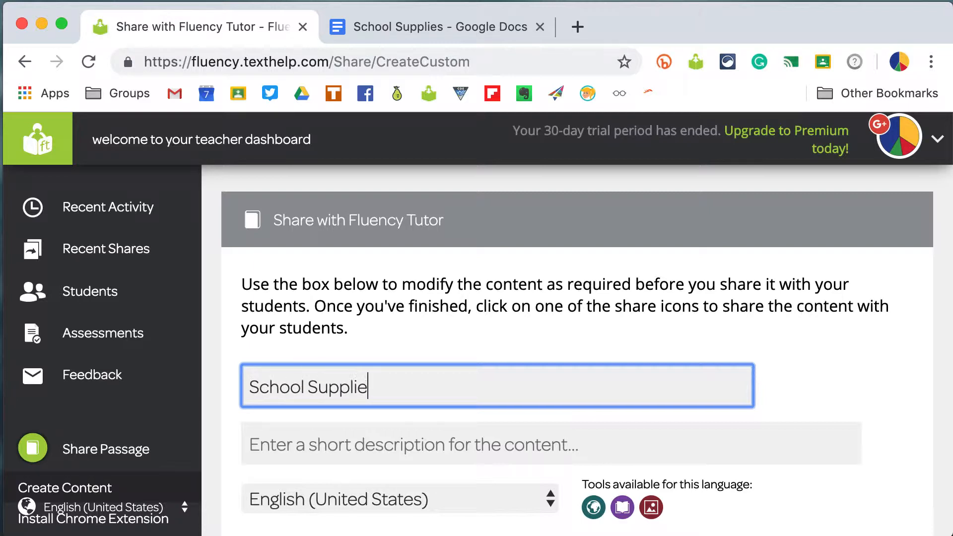
pyautogui.click(278, 442)
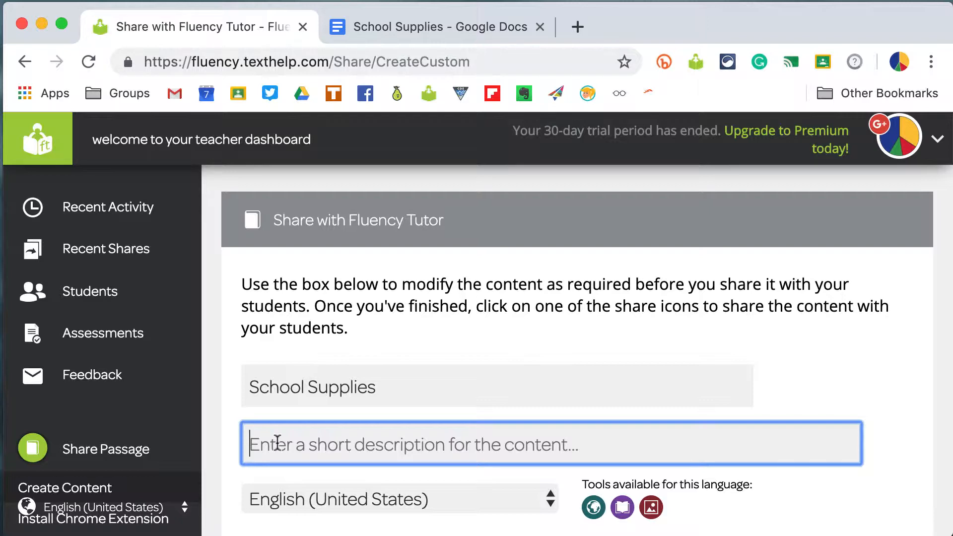
pyautogui.scroll(-5, 277, 442)
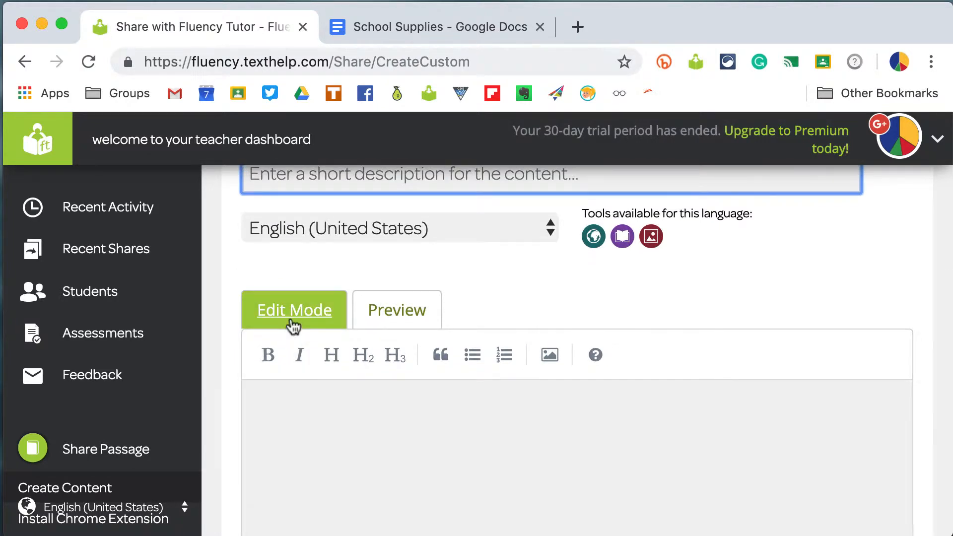
pyautogui.scroll(-2, 357, 420)
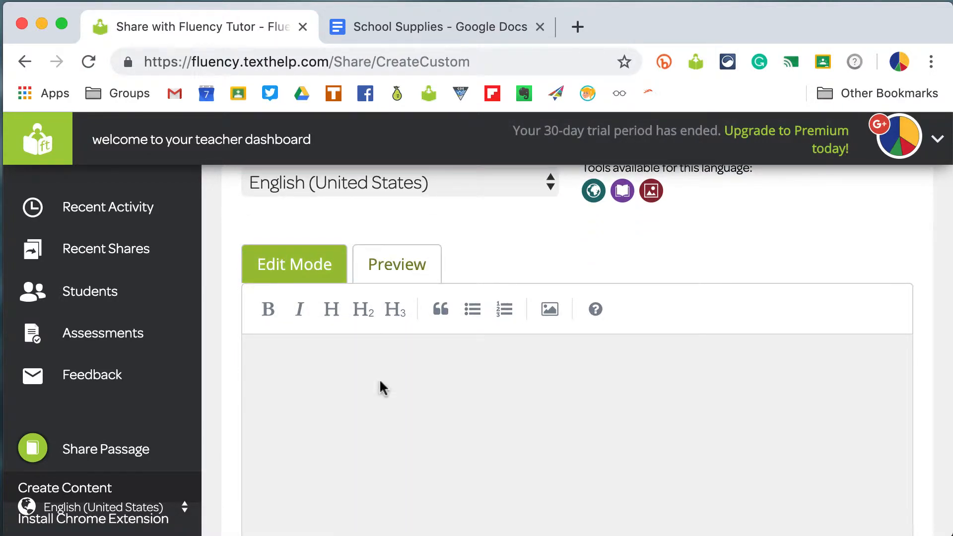
# - Switch to the School Supplies Google Doc and select its entire text
pyautogui.click(434, 26)
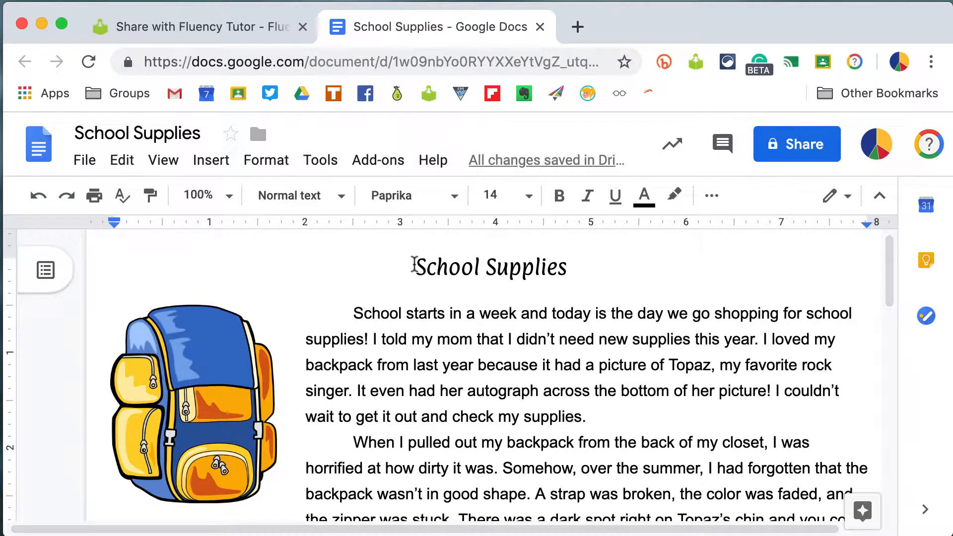
pyautogui.moveTo(416, 267); pyautogui.dragTo(458, 450)
pyautogui.scroll(-3, 517, 460)
pyautogui.scroll(-3, 517, 466)
pyautogui.scroll(-3, 609, 489)
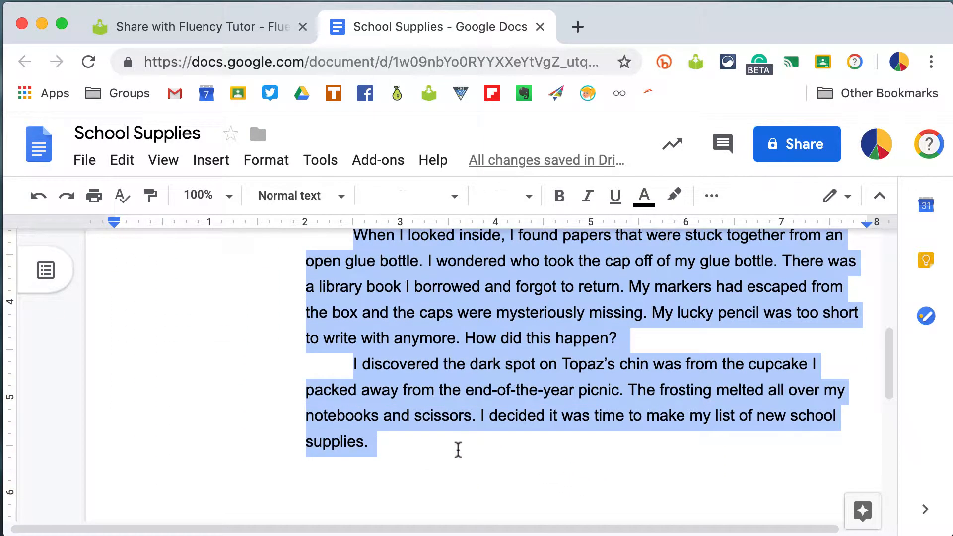
pyautogui.scroll(10, 489, 370)
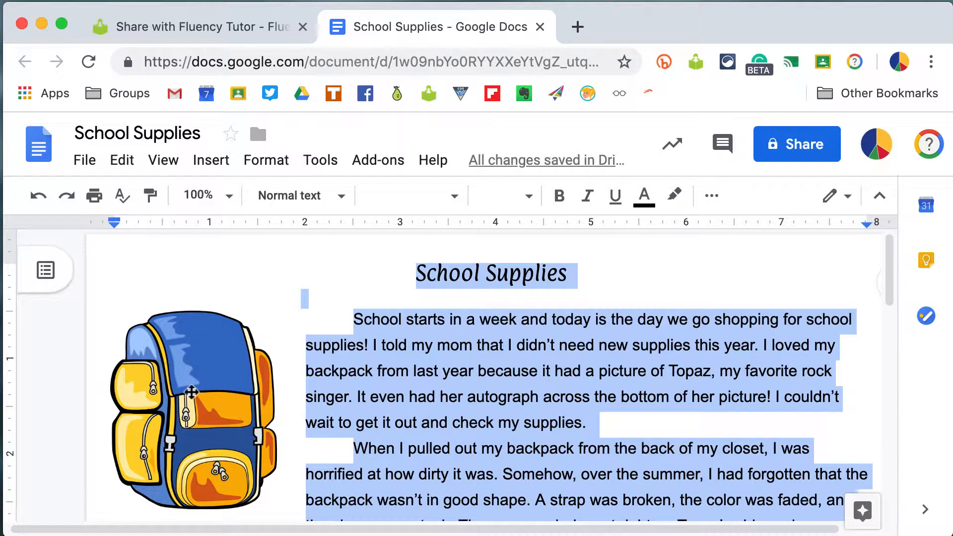
# - Paste the copied School Supplies text into the passage editor
pyautogui.click(240, 36)
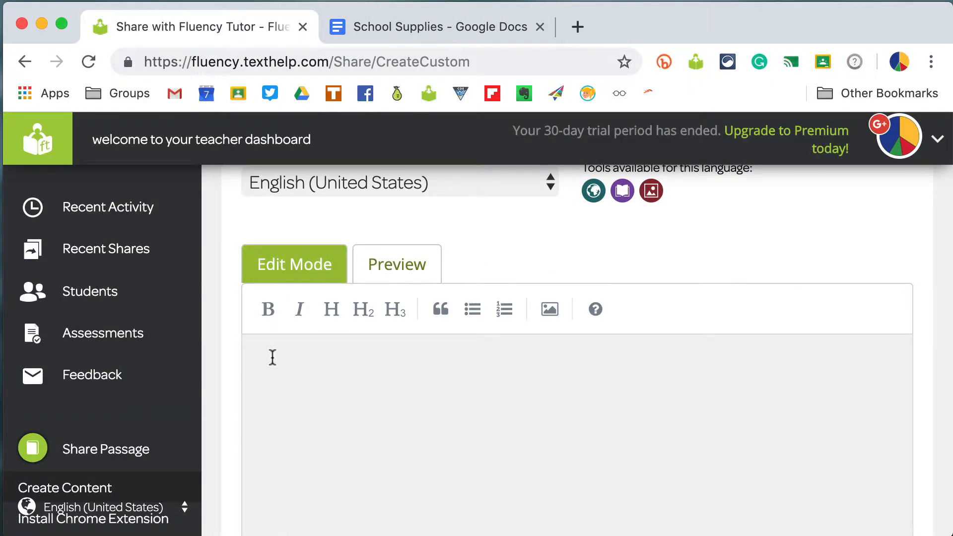
pyautogui.write('School Supplies  School starts in a week and today is the day we go shopping for school supplies! I told my mom that I didn’t need new supplies this year. I loved my backpack from last year because it had a picture of Topaz, my favorite rock singer. It even had her autograph across the bottom of her picture! I couldn’t wait to get it out and check my supplies. When I pulled out my backpack from the back of my closet, I was horrified at how dirty it was. Somehow, over the summer, I had forgotten that the backpack wasn’t in good shape. A strap was broken, the color was faded, and the zipper was stuck. There was a dark spot right on Topaz’s chin and you could hardly read her signature any more. When I looked inside, I found papers that were stuck together from an open glue bottle. I wondered who took the cap off of my glue bottle. There was a library book I borrowed and forgot to return. My markers had escaped from the box and the caps were mysteriously missing. My lucky pencil was too short to write with anymore. How did this happen? I discovered the dark spot on Topaz’s chin was from the cupcake I packed away from the end-of-the-year picnic. The frosting melted all over my notebooks and scissors. I decided it was time to make my list of new school supplies.')
pyautogui.scroll(5, 416, 355)
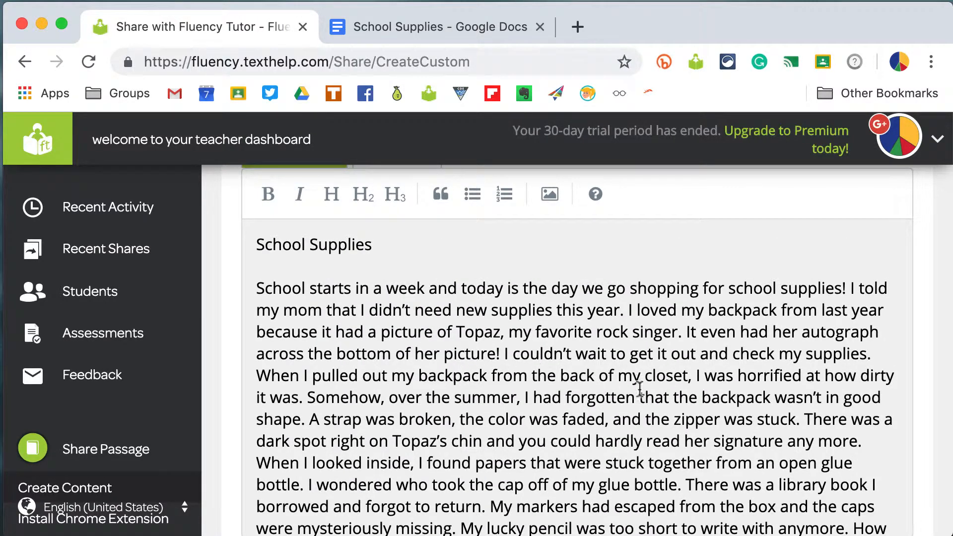
# - Separate the first and second paragraphs of the pasted passage with a blank line
pyautogui.scroll(-1, 640, 392)
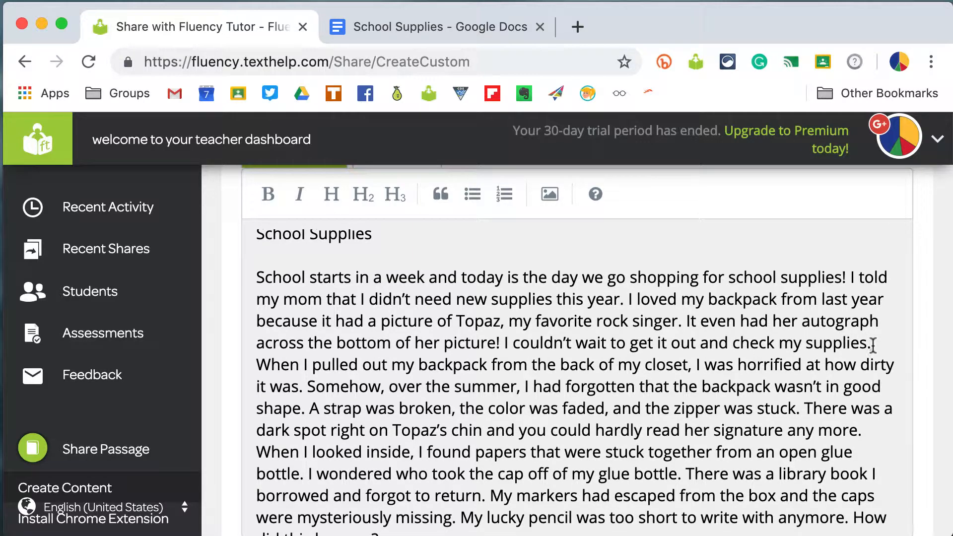
pyautogui.click(872, 343)
pyautogui.press('Return')
pyautogui.press('Return')
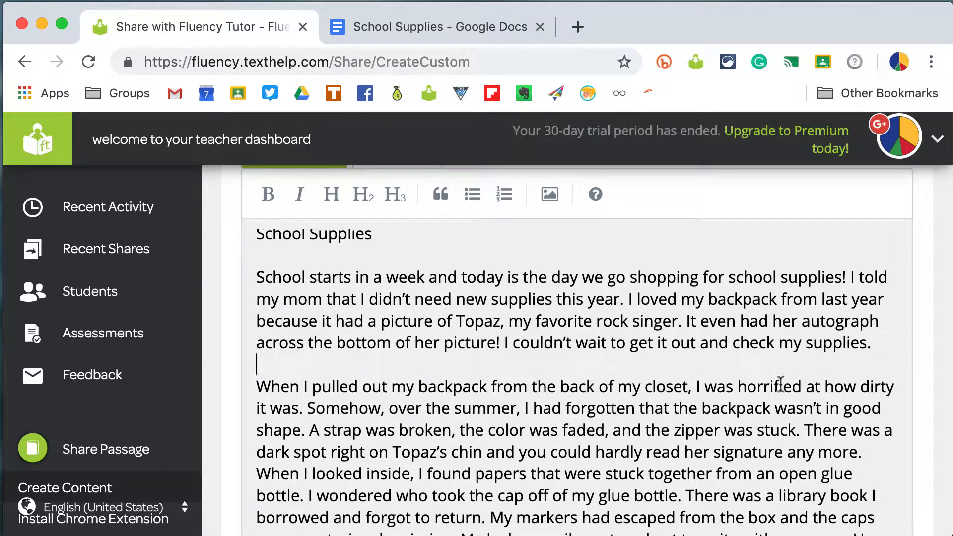
# - Add a blank line before the final paragraph beginning "I discovered the dark spot"
pyautogui.scroll(-5, 789, 377)
pyautogui.scroll(-2, 780, 383)
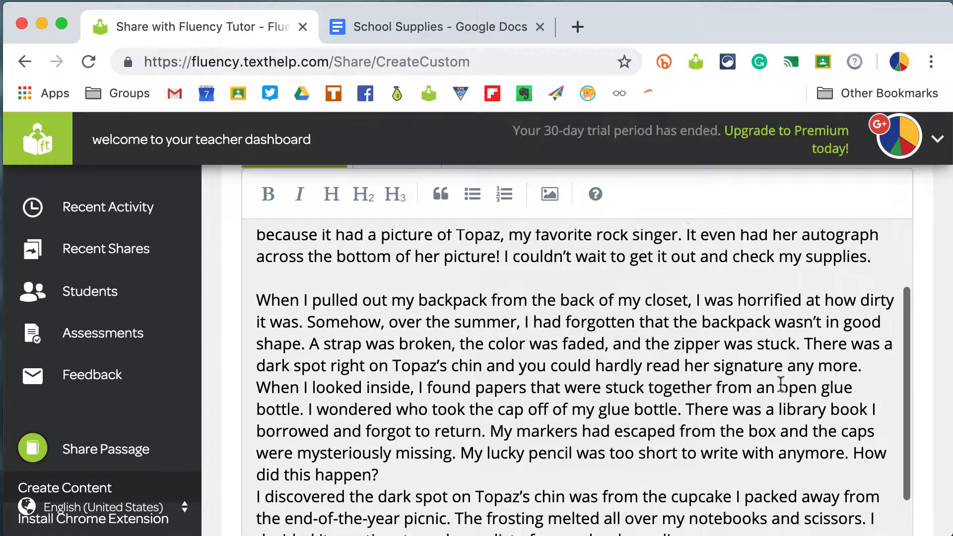
pyautogui.click(394, 458)
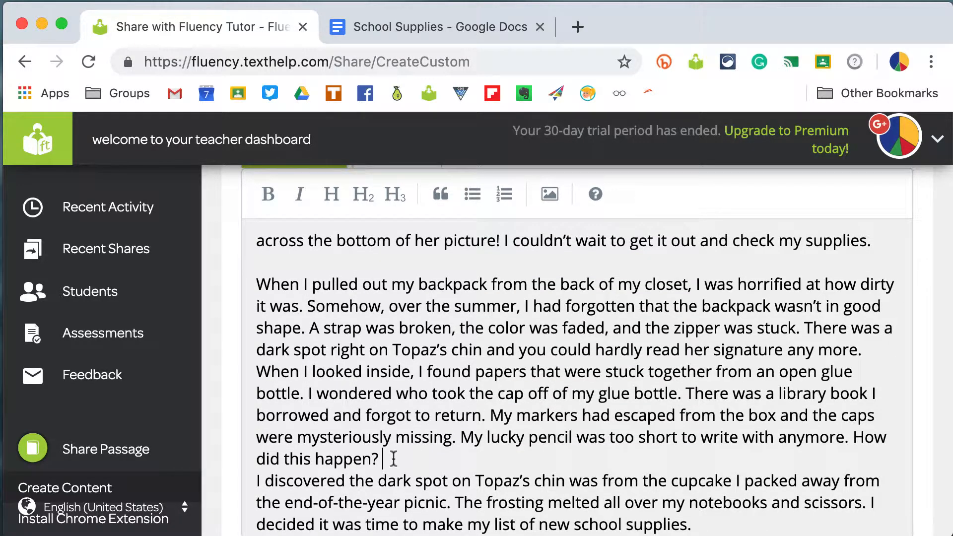
pyautogui.press('Return')
pyautogui.scroll(-3, 576, 347)
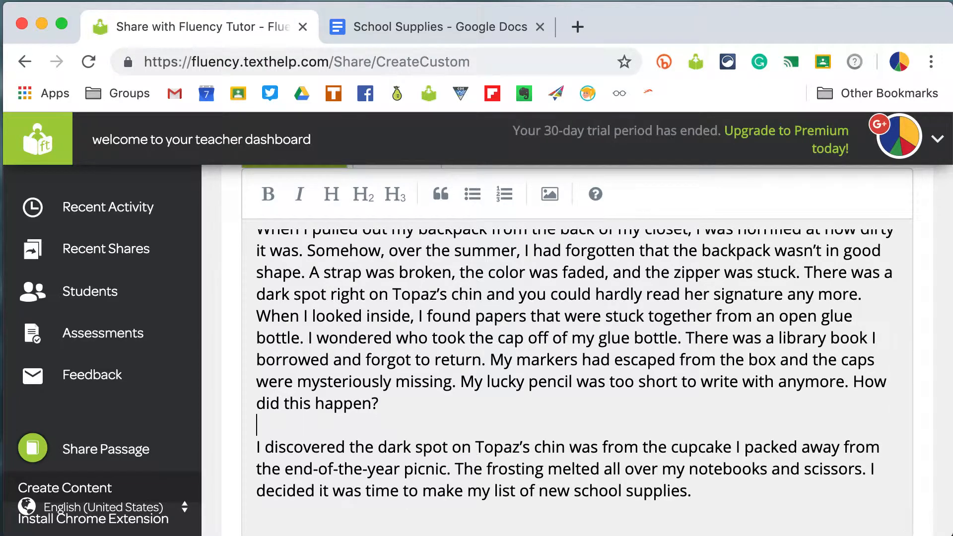
# - Insert an image placeholder on a new line above the School Supplies heading
pyautogui.scroll(6, 477, 421)
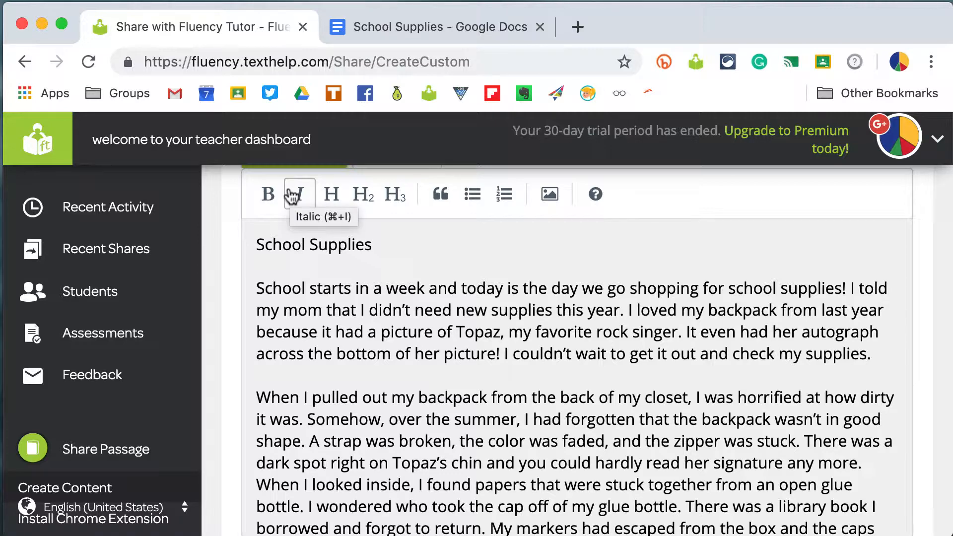
pyautogui.scroll(2, 367, 266)
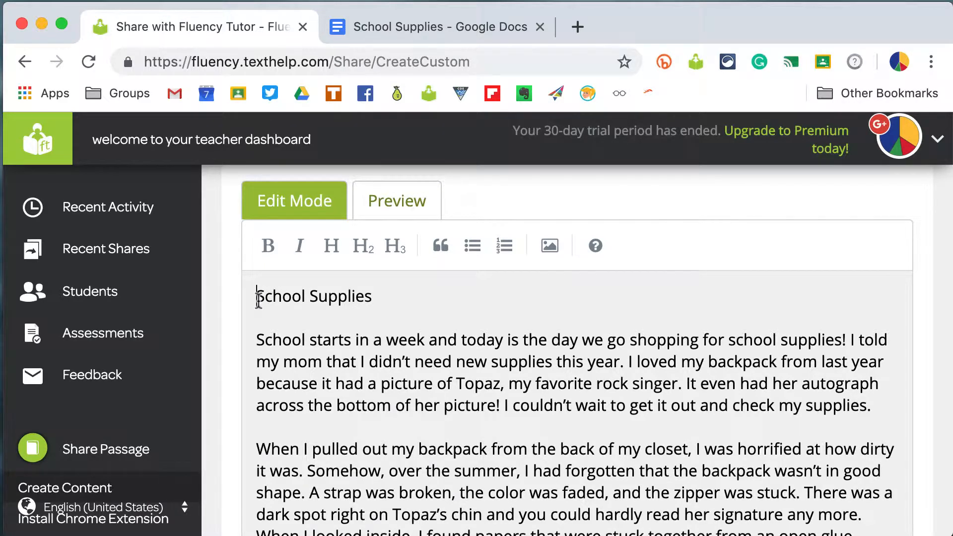
pyautogui.press('Return')
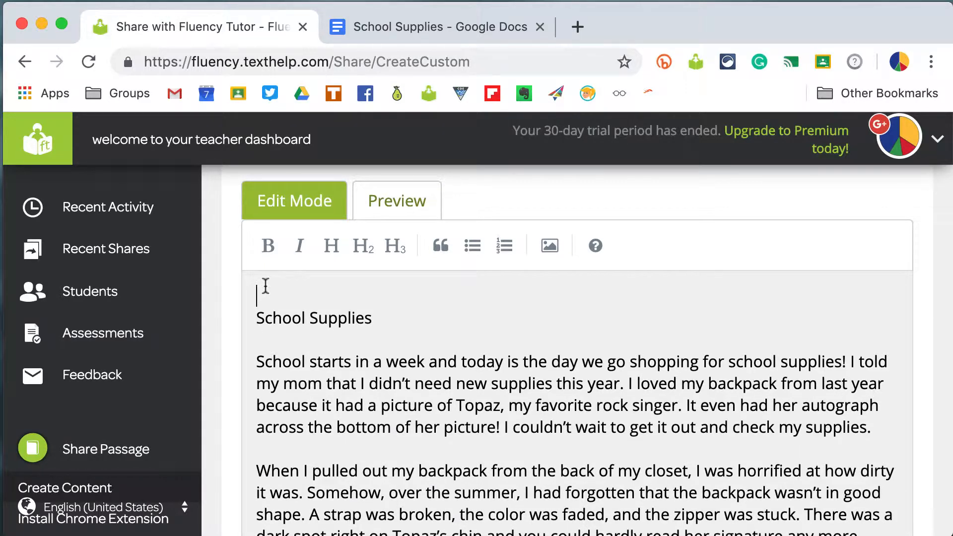
pyautogui.click(551, 254)
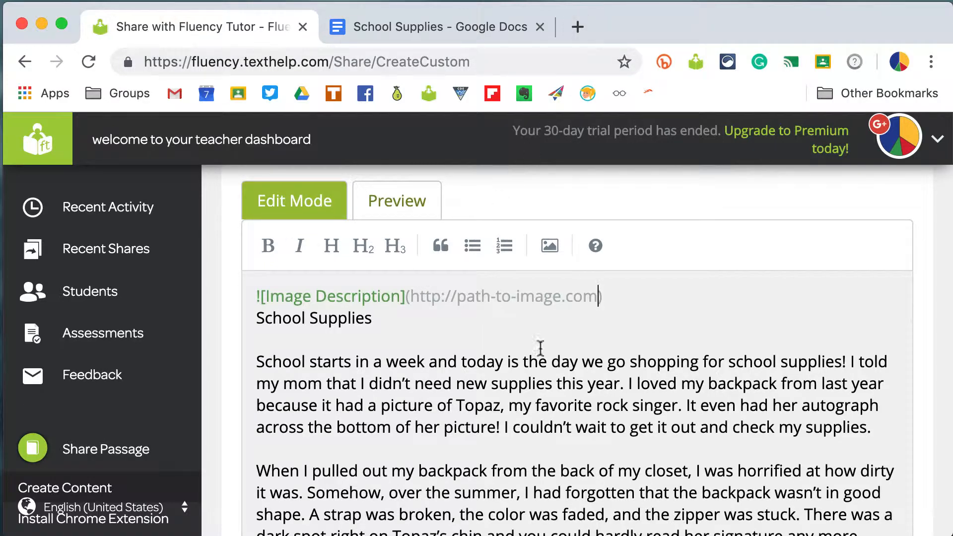
# - Search Google for backpack clipart in a new browser tab
pyautogui.click(578, 28)
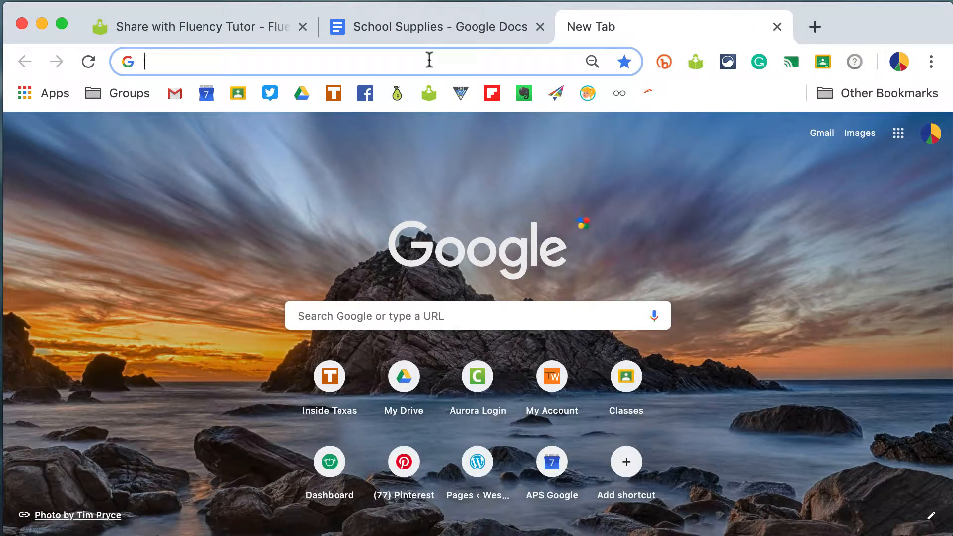
pyautogui.write('back')
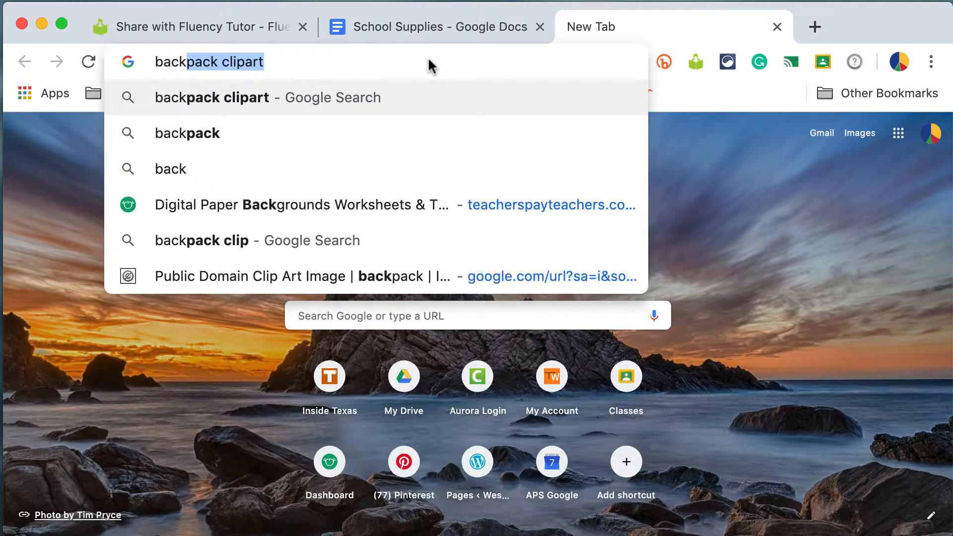
pyautogui.write('pack clipart')
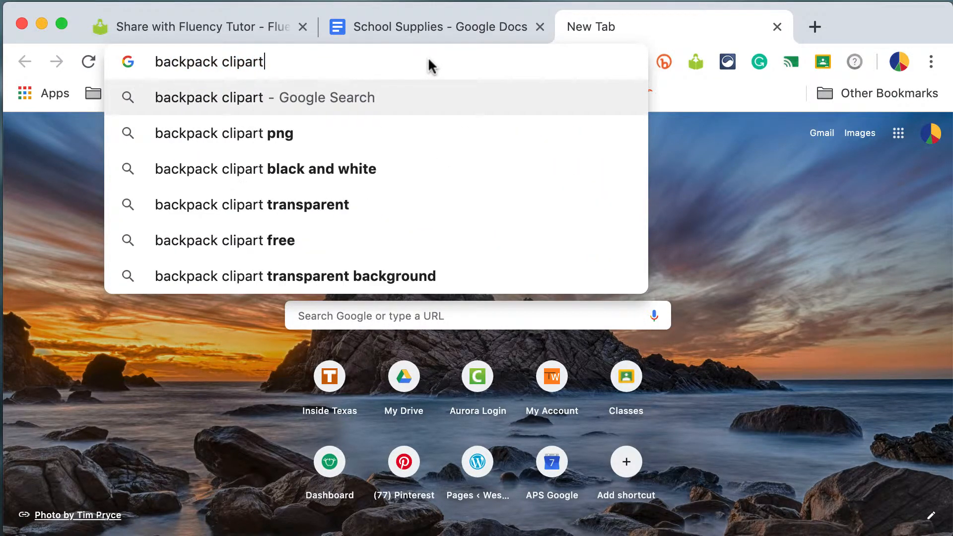
pyautogui.press('Return')
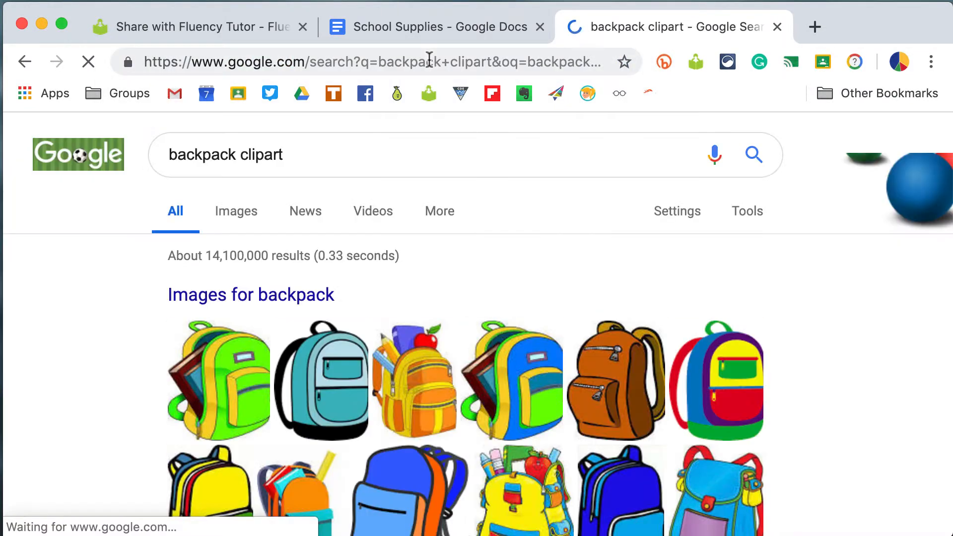
# - Open the green School Backpack clipart image result and copy its image address
pyautogui.click(236, 211)
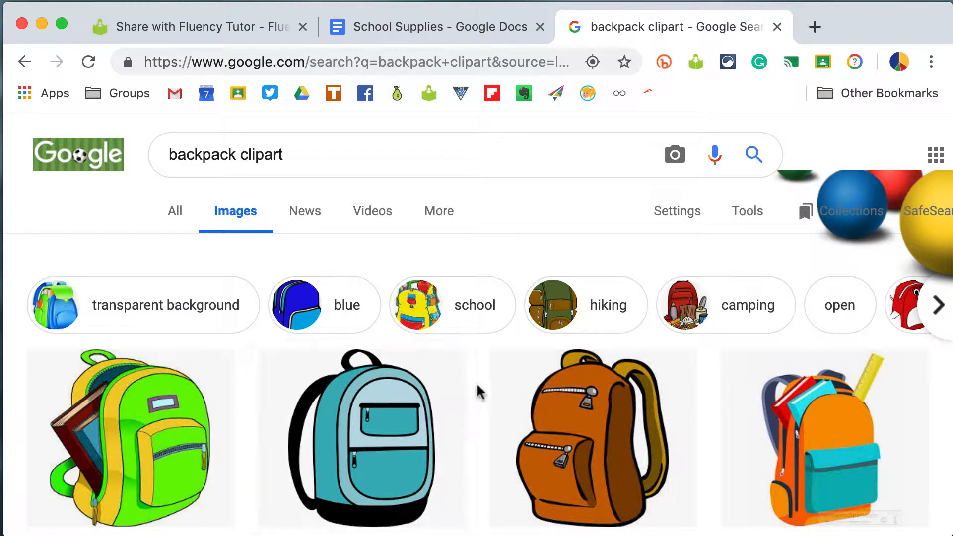
pyautogui.scroll(-3, 481, 379)
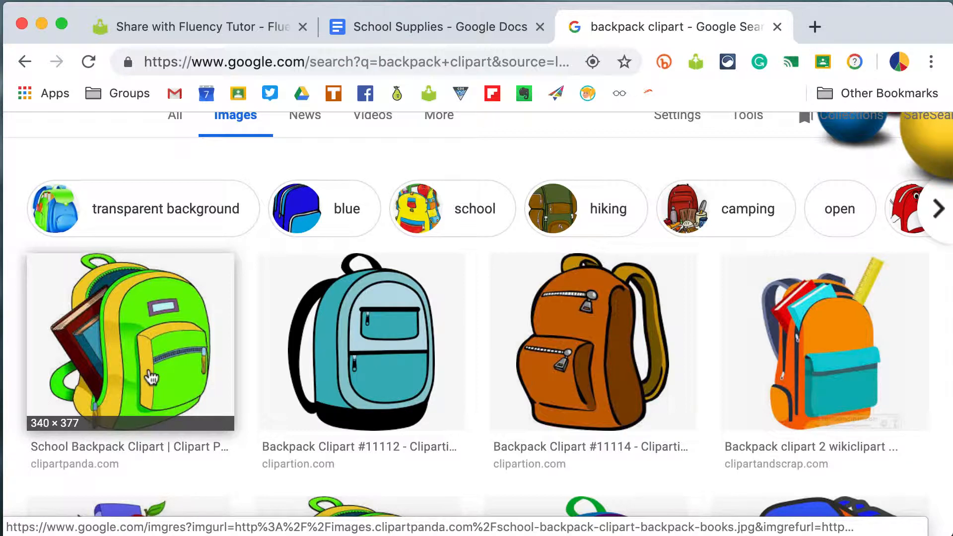
pyautogui.scroll(2, 244, 351)
pyautogui.scroll(-3, 248, 347)
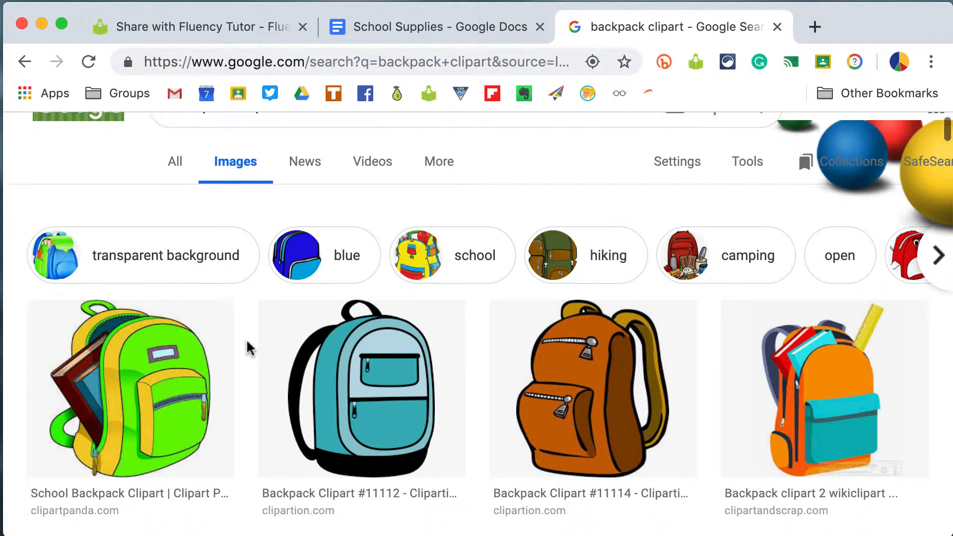
pyautogui.click(133, 366)
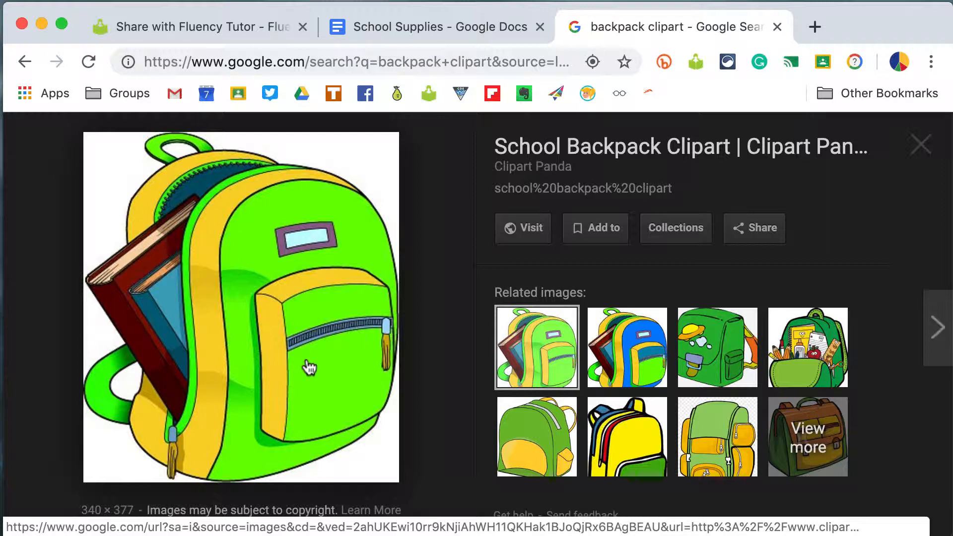
pyautogui.rightClick(307, 366)
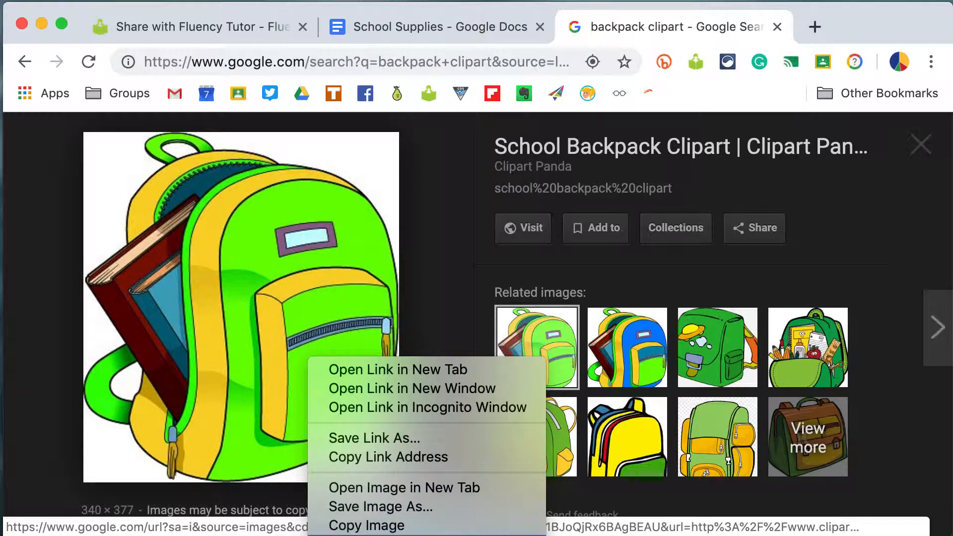
pyautogui.click(367, 535)
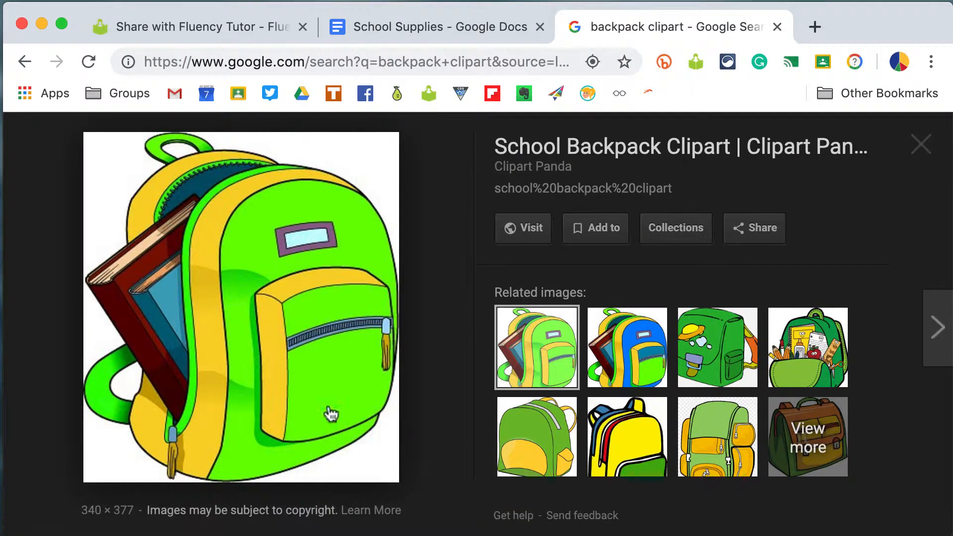
# - Replace the placeholder URL in the image line with the copied backpack image address and add a line break after it
pyautogui.click(237, 29)
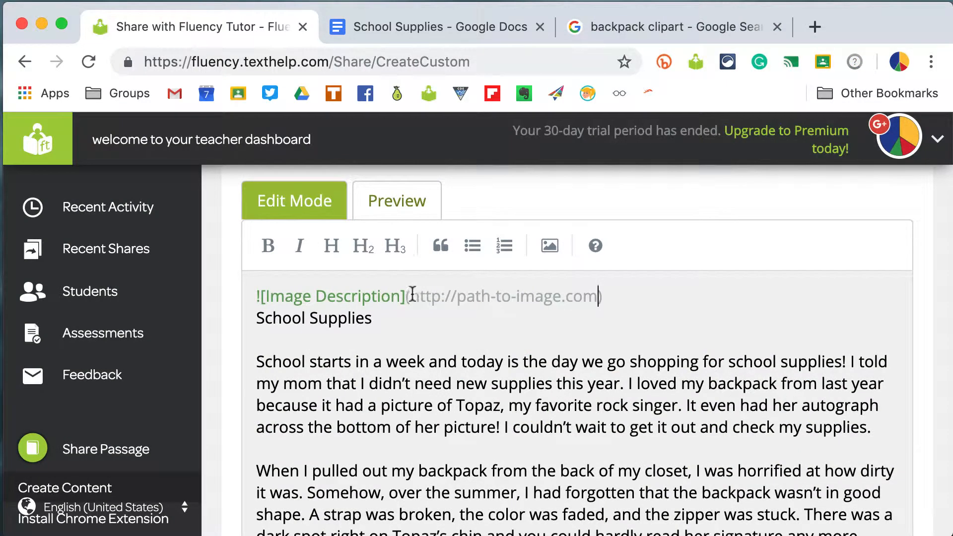
pyautogui.moveTo(410, 297); pyautogui.dragTo(601, 295)
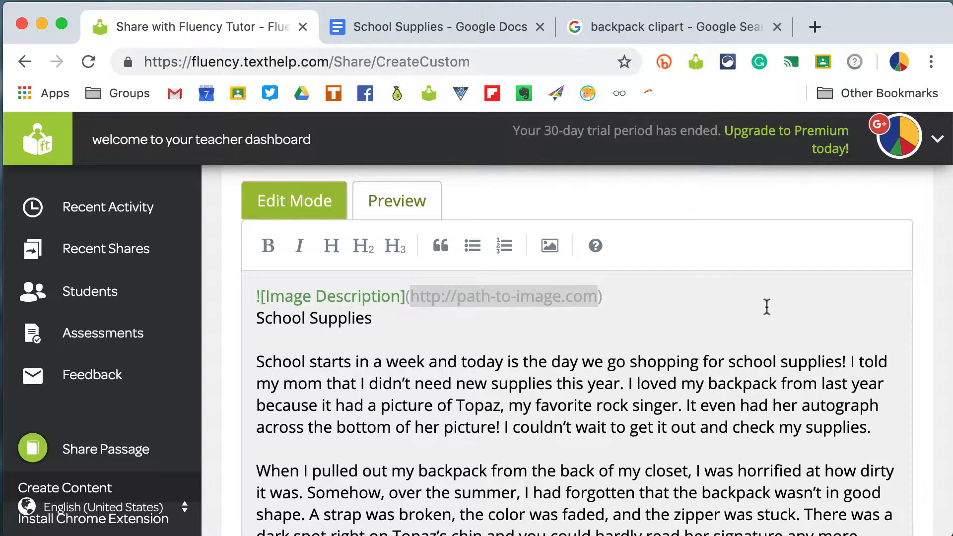
pyautogui.write('http://images.clipartpanda.com/school-backpack-clipart-backpack-books.jpg')
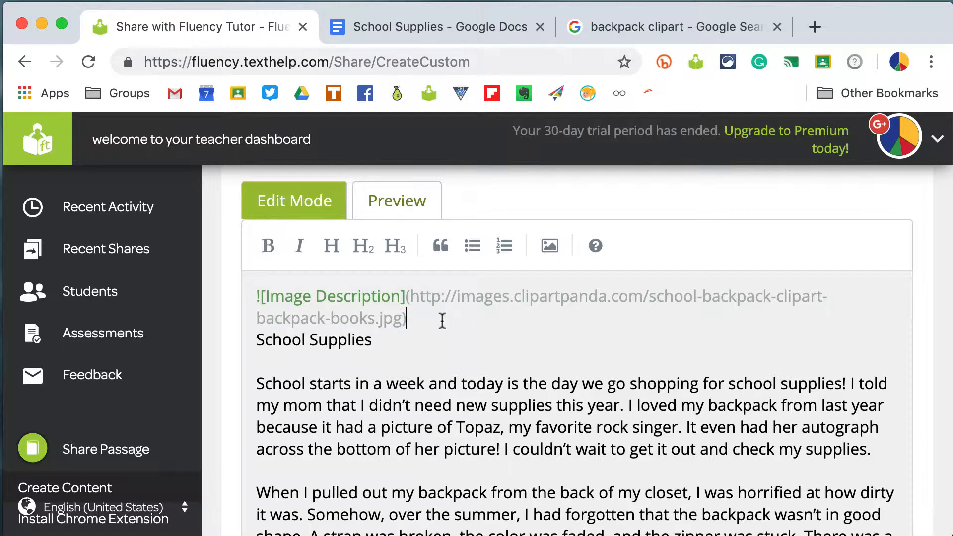
pyautogui.press('Return')
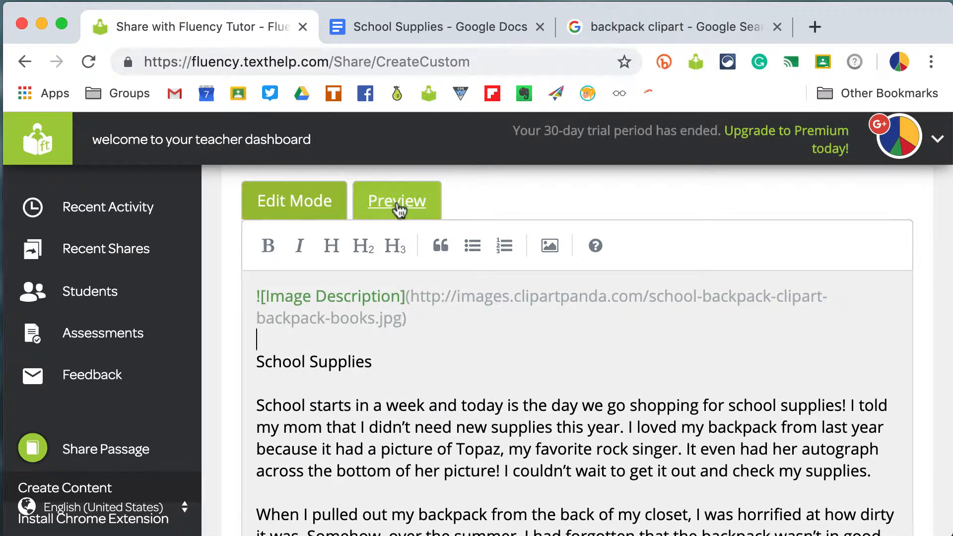
# - Preview the passage to check the backpack image and text
pyautogui.click(397, 206)
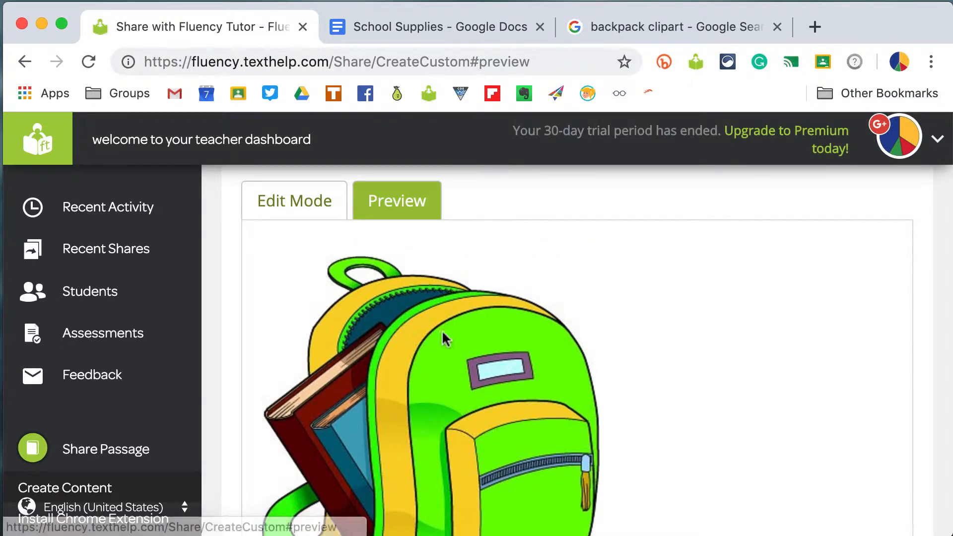
pyautogui.scroll(-3, 556, 397)
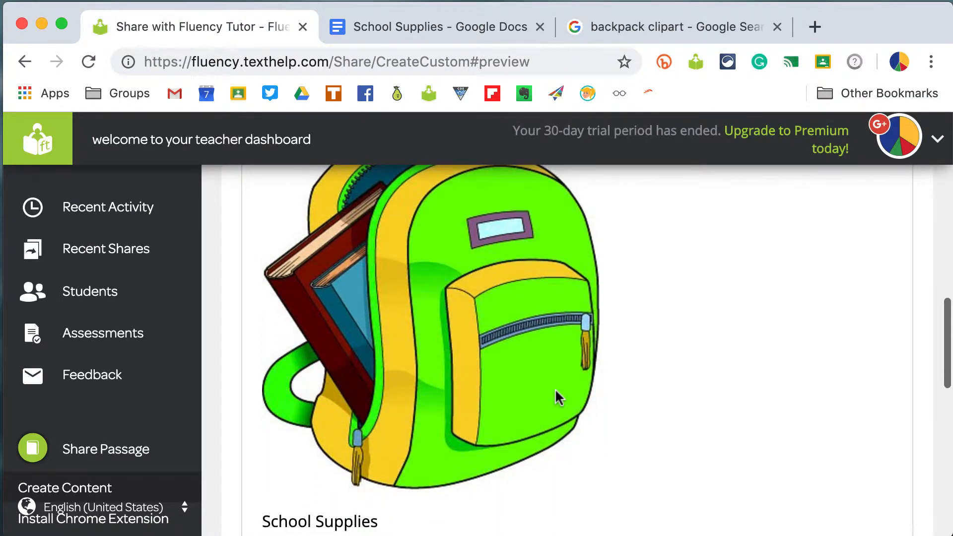
pyautogui.scroll(-2, 558, 397)
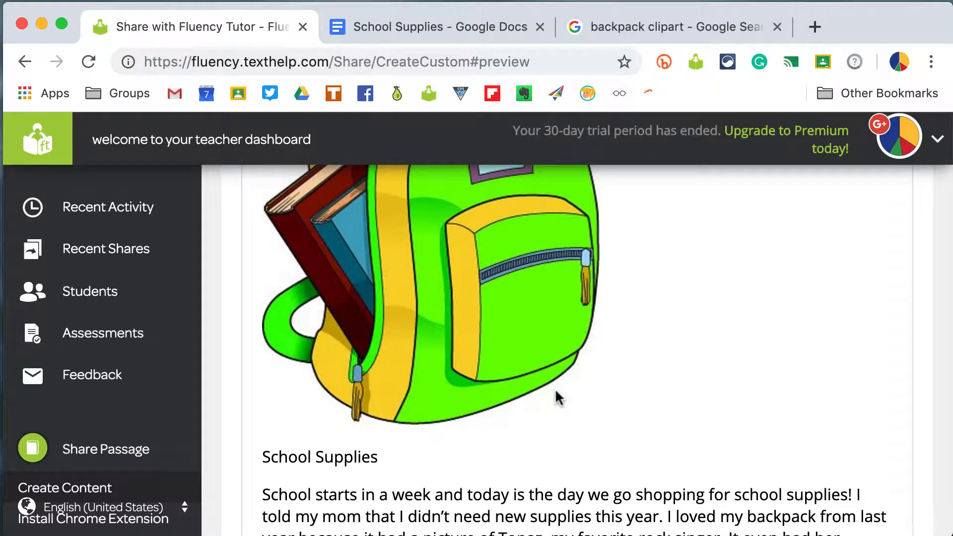
pyautogui.scroll(-2, 558, 397)
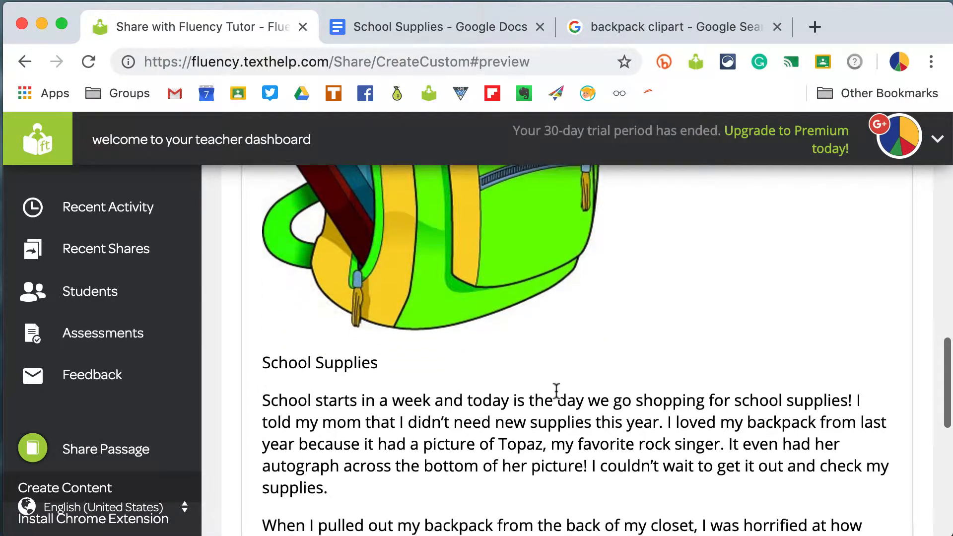
pyautogui.scroll(-5, 556, 390)
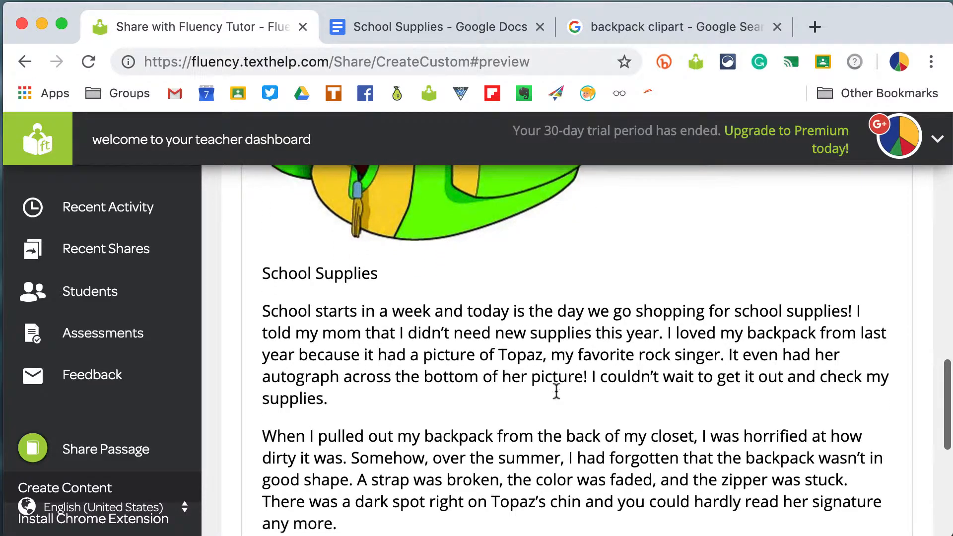
pyautogui.scroll(-4, 556, 390)
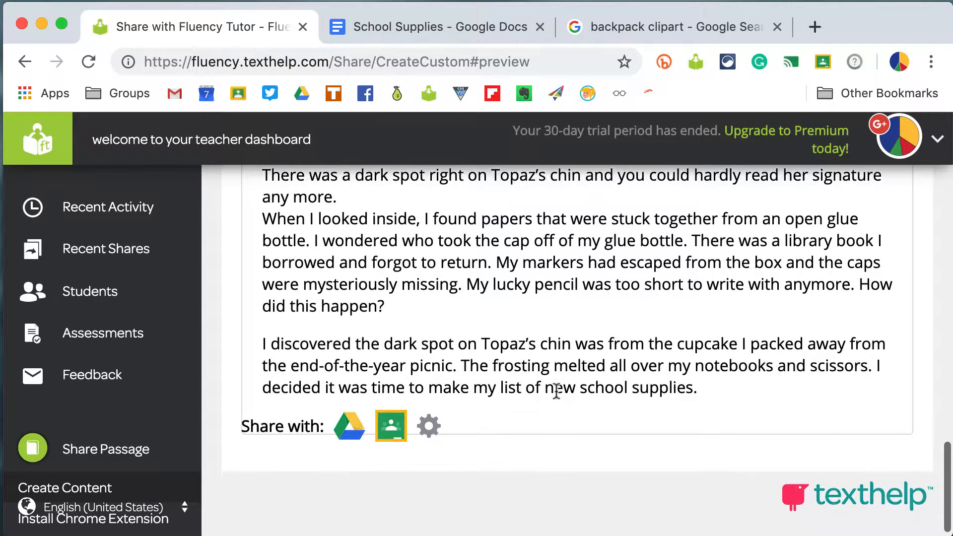
# - Share the passage to Google Classroom, choosing the Tools for Tech Infusion class
pyautogui.click(394, 429)
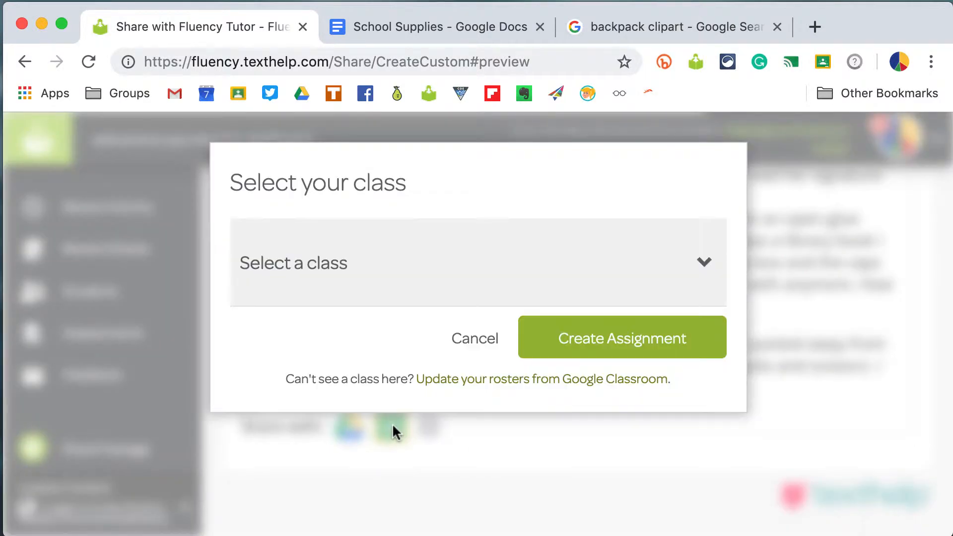
pyautogui.click(703, 267)
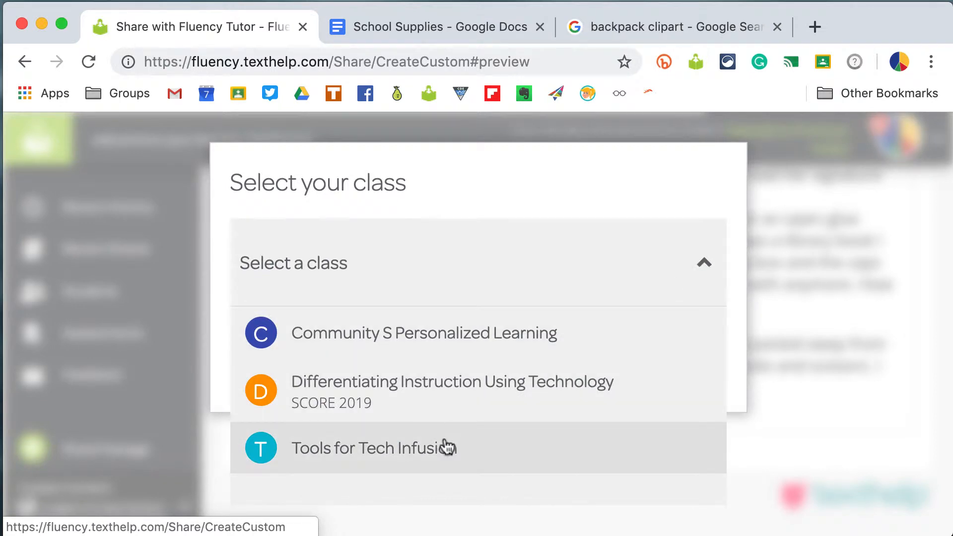
pyautogui.click(447, 449)
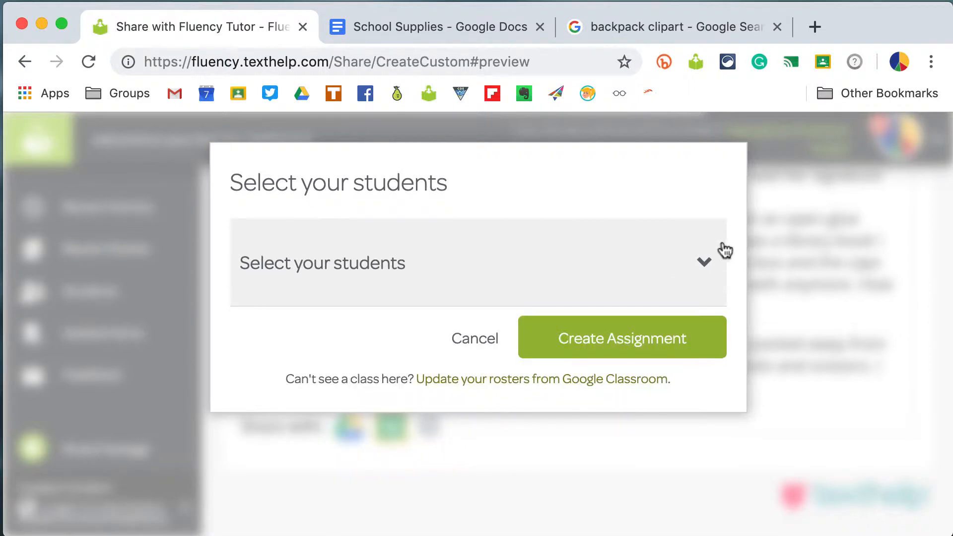
# - Select all students, deselect three of them, create the assignment and close the confirmation
pyautogui.click(709, 267)
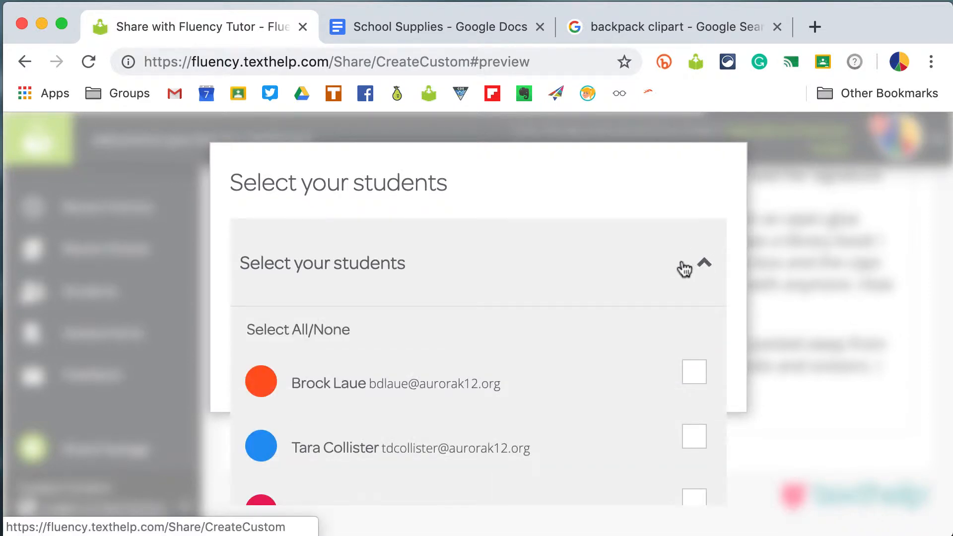
pyautogui.click(312, 338)
pyautogui.scroll(-4, 478, 366)
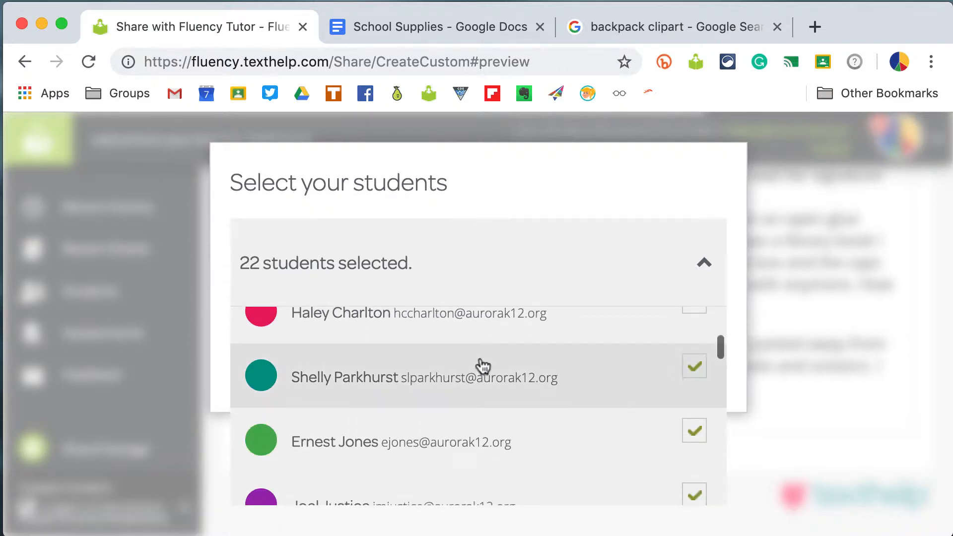
pyautogui.click(696, 371)
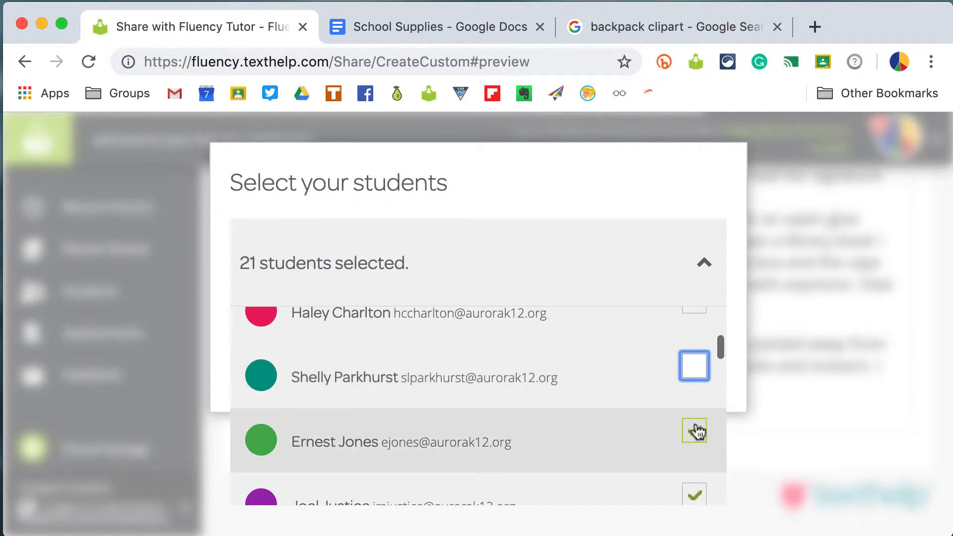
pyautogui.click(694, 430)
pyautogui.scroll(-5, 537, 419)
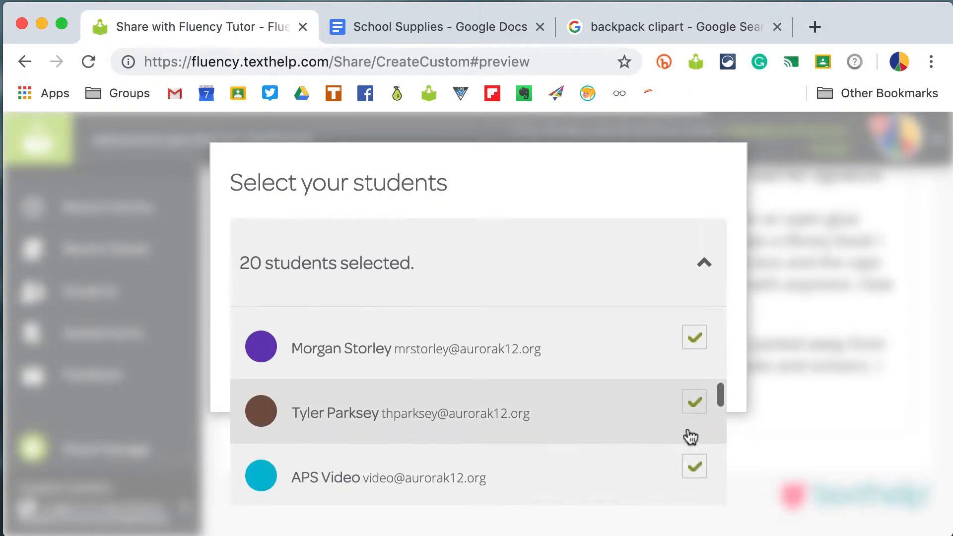
pyautogui.click(695, 402)
pyautogui.scroll(5, 601, 344)
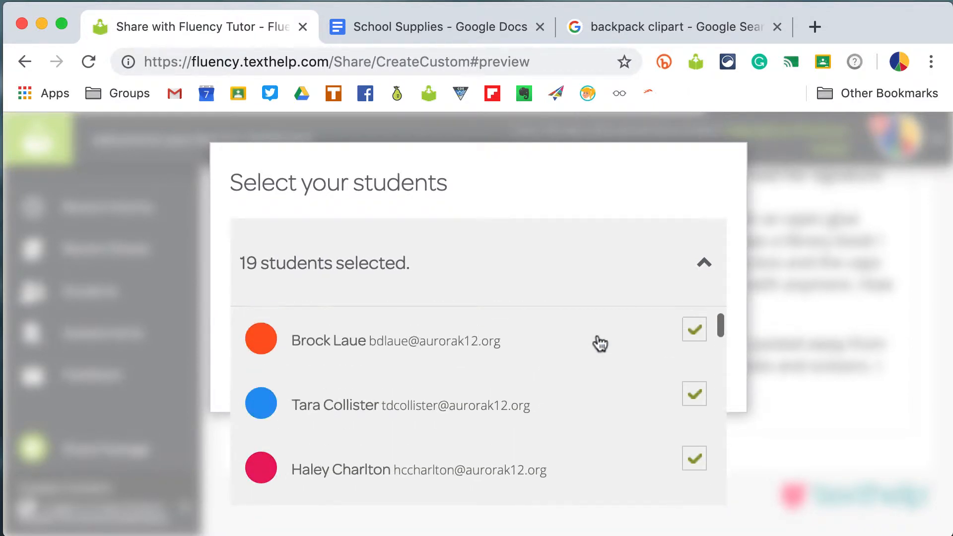
pyautogui.scroll(1, 597, 342)
pyautogui.click(586, 270)
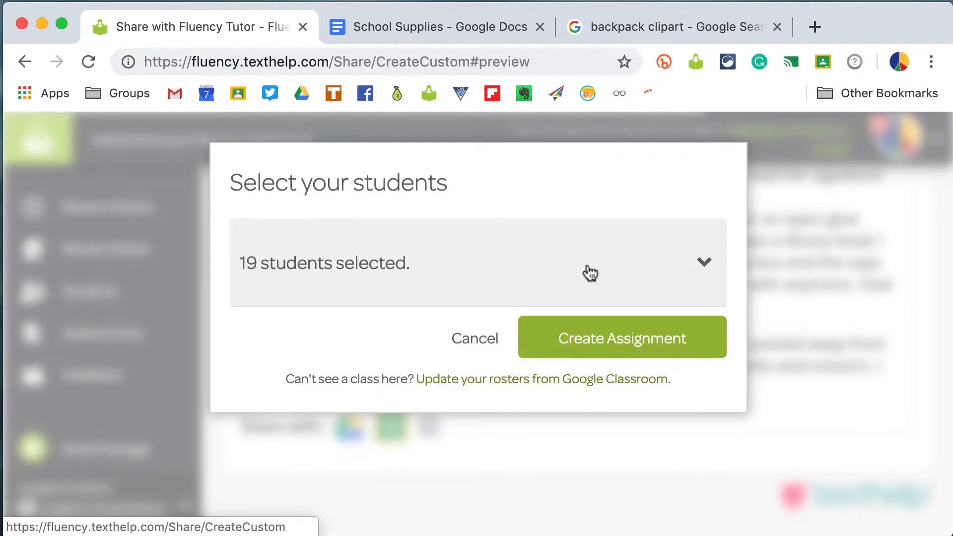
pyautogui.click(613, 342)
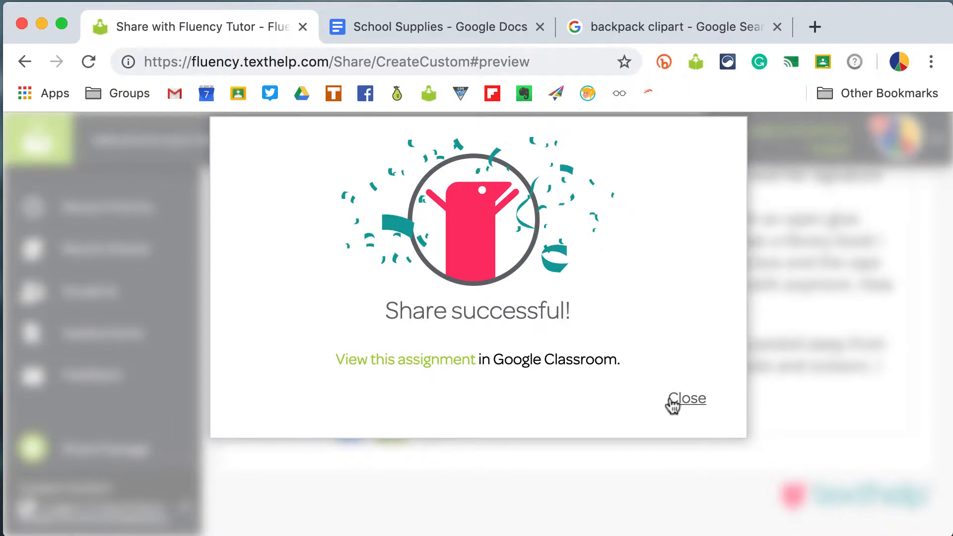
pyautogui.click(674, 403)
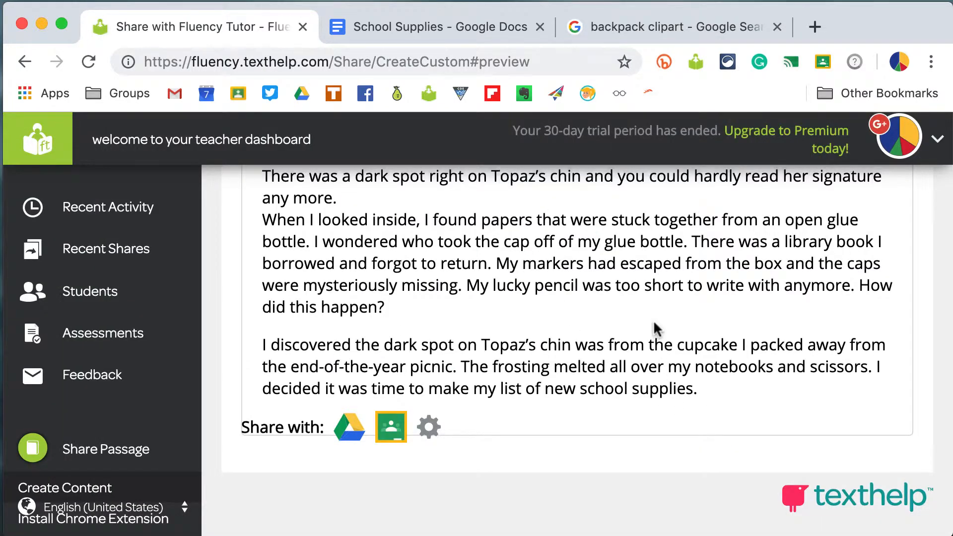
# - Go to the Share Passage list
pyautogui.scroll(8, 656, 328)
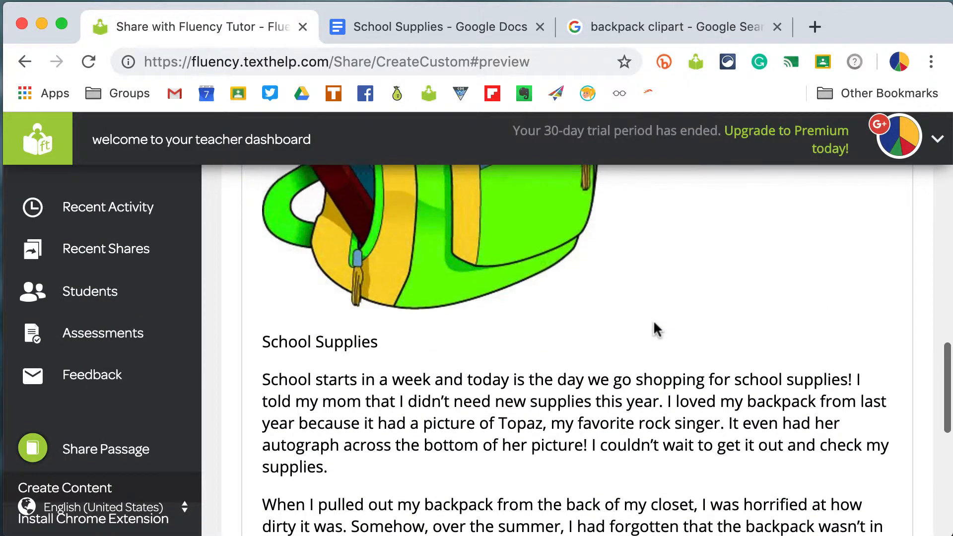
pyautogui.scroll(8, 655, 328)
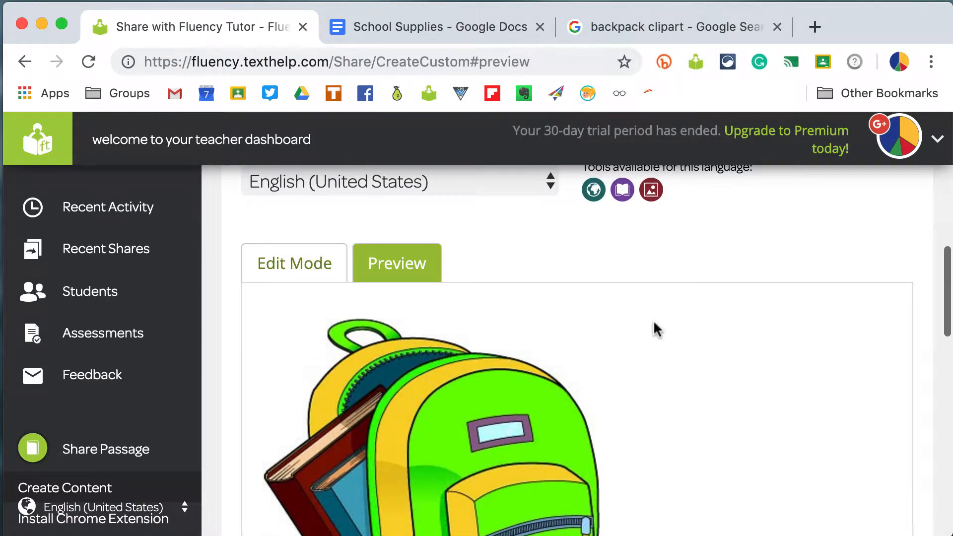
pyautogui.scroll(7, 656, 329)
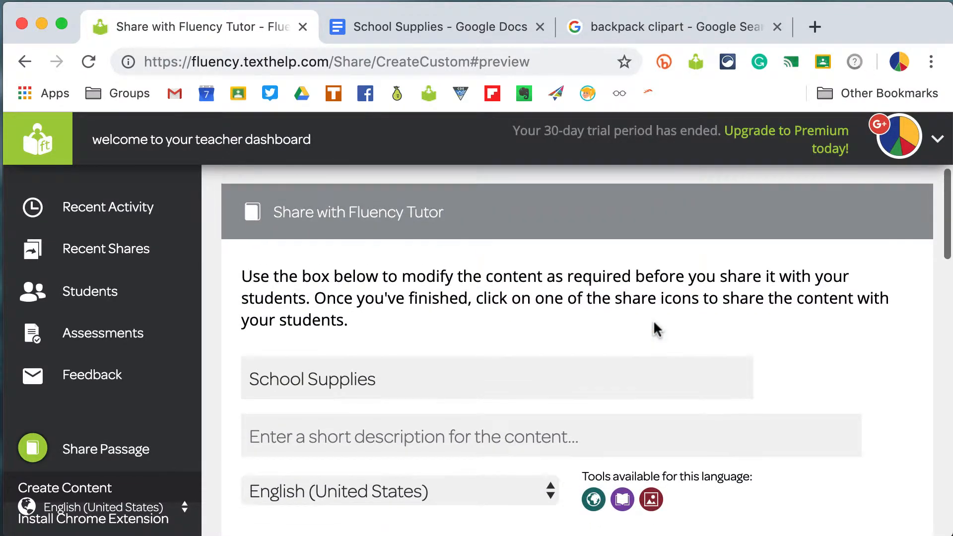
pyautogui.click(120, 450)
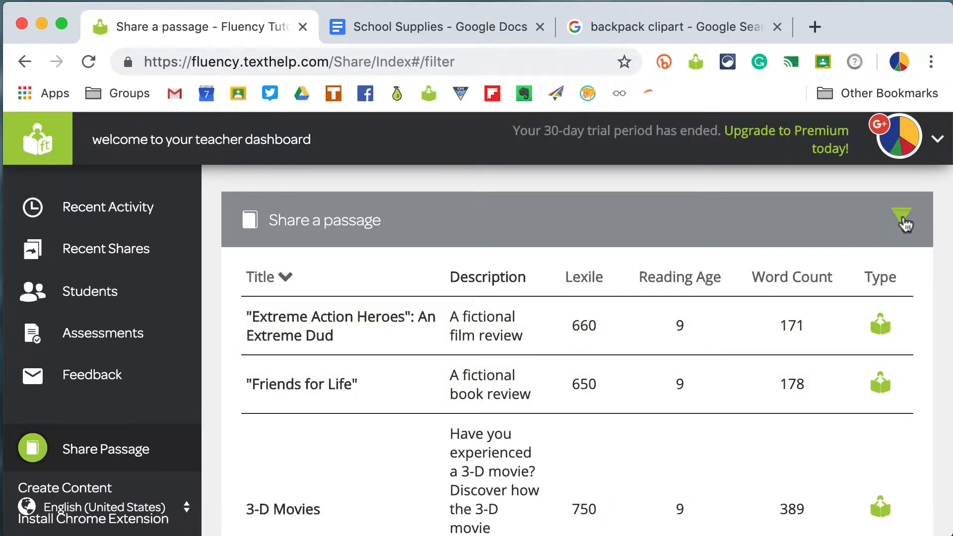
# - Filter the passage list to only show content which I've created
pyautogui.click(902, 220)
pyautogui.scroll(-3, 553, 429)
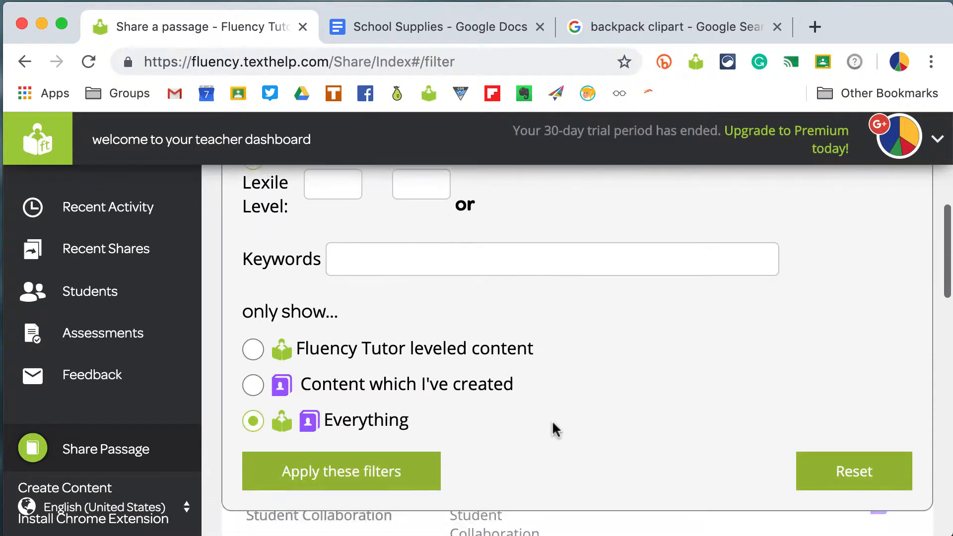
pyautogui.click(258, 380)
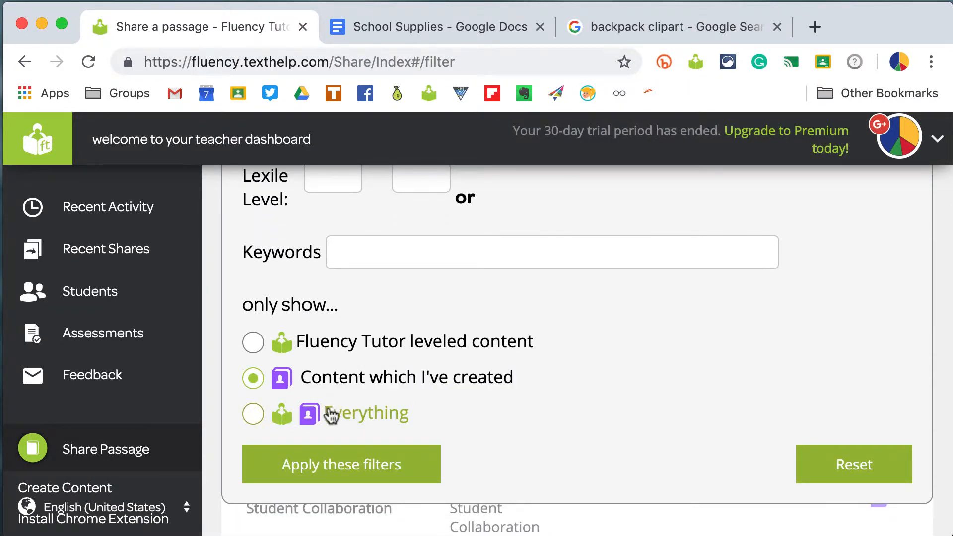
pyautogui.click(344, 467)
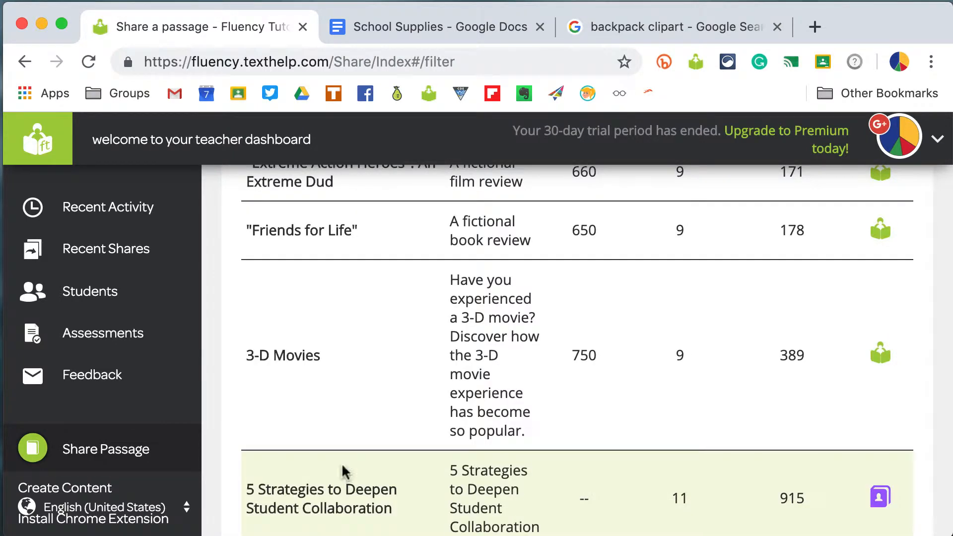
pyautogui.scroll(5, 464, 375)
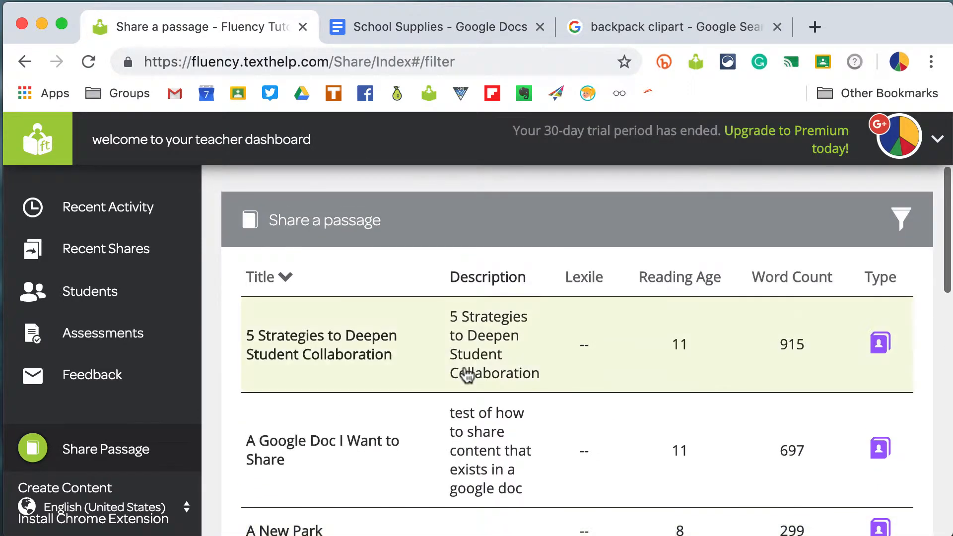
# - Page through the created-content list to find the School Supplies passage and open it
pyautogui.scroll(-5, 466, 376)
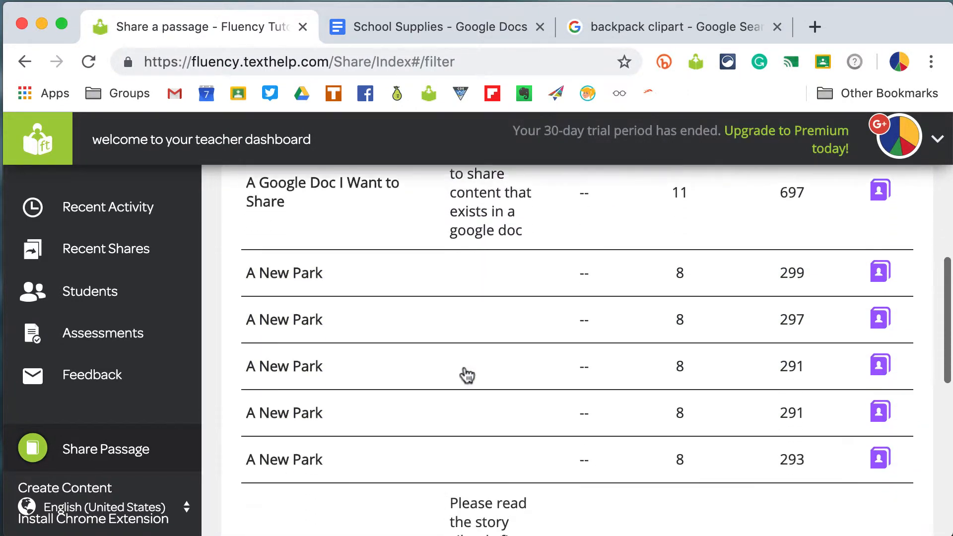
pyautogui.scroll(-7, 466, 375)
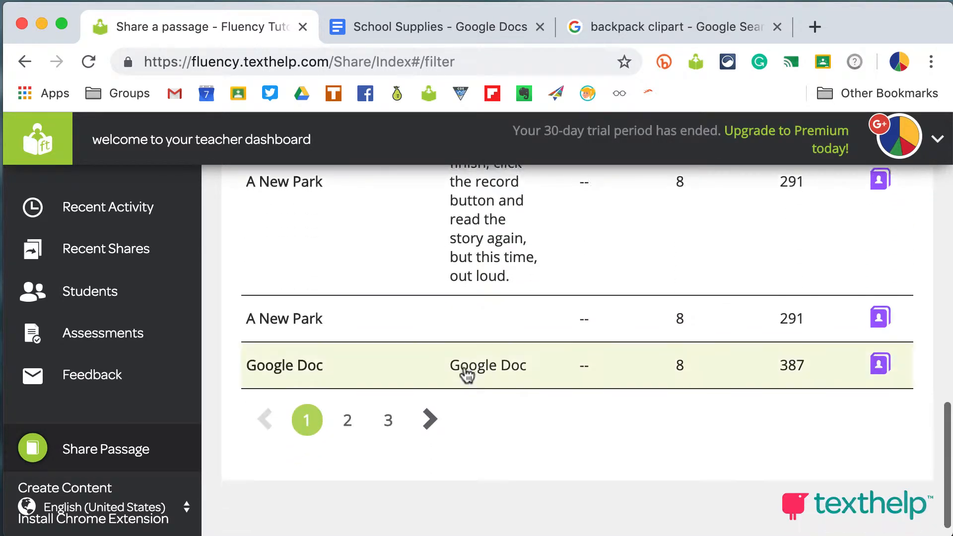
pyautogui.scroll(-1, 465, 375)
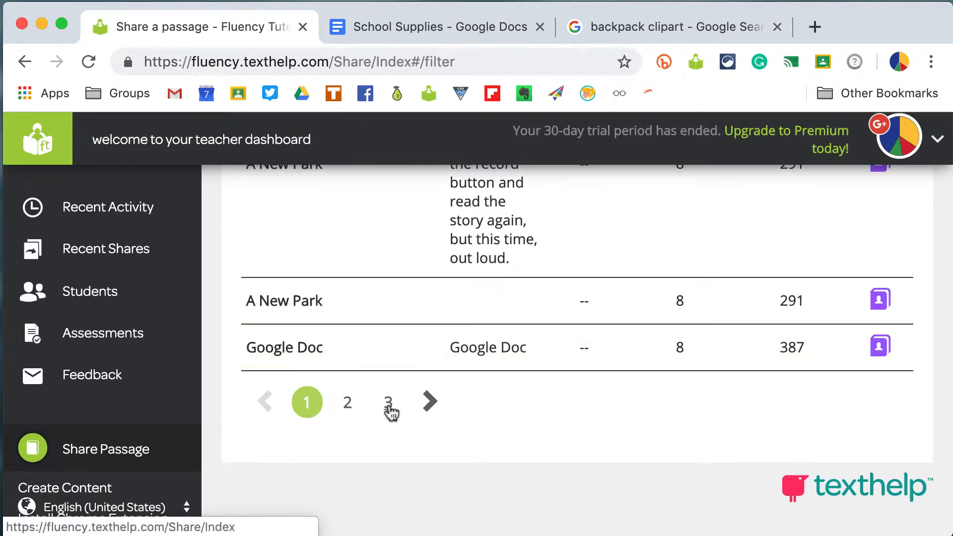
pyautogui.click(388, 406)
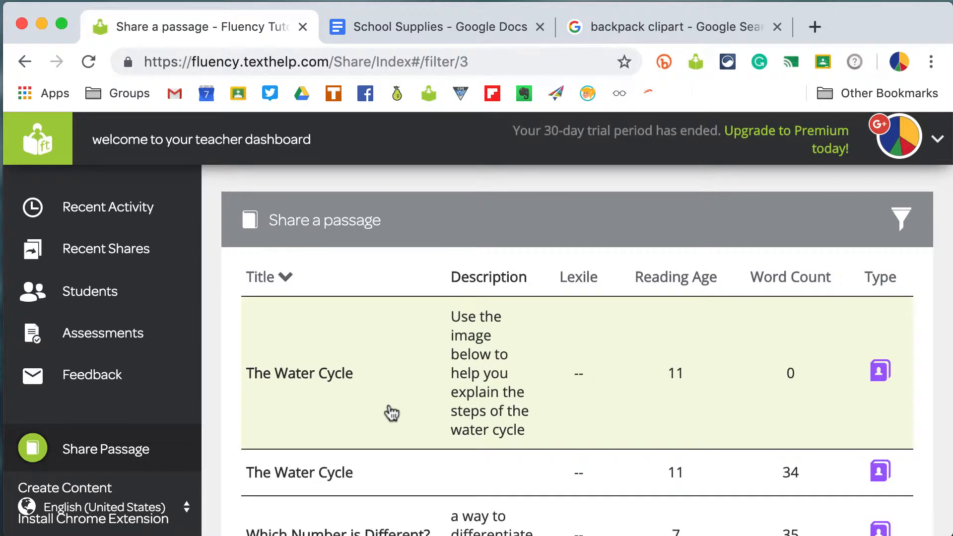
pyautogui.scroll(-5, 390, 411)
pyautogui.click(348, 388)
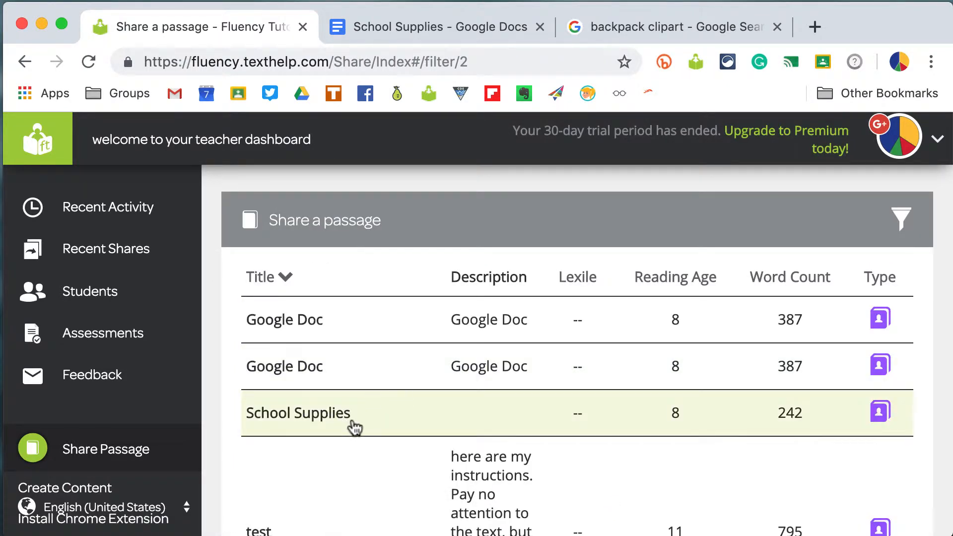
pyautogui.scroll(-3, 367, 426)
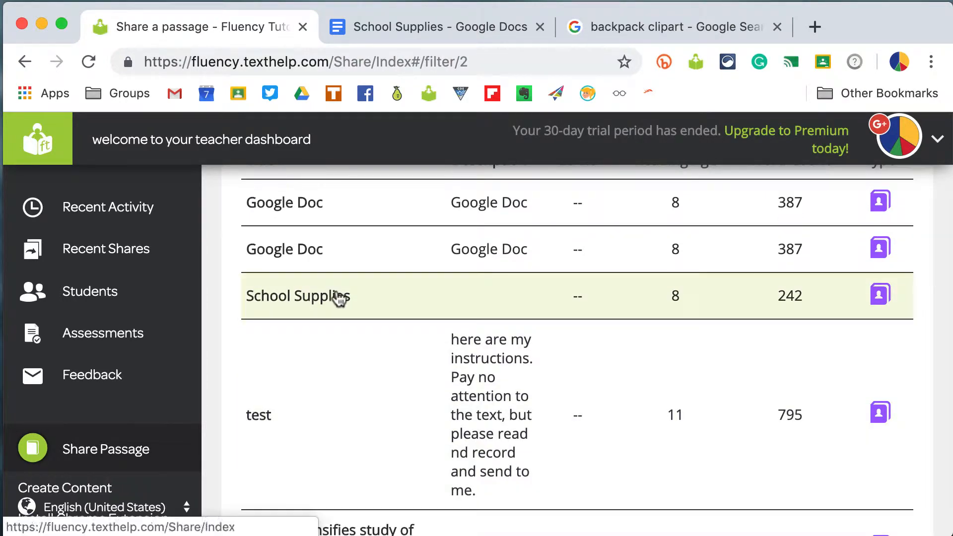
pyautogui.click(334, 298)
# - Scroll through the School Supplies passage preview to review its image and text
pyautogui.scroll(-1, 489, 386)
pyautogui.scroll(-10, 488, 387)
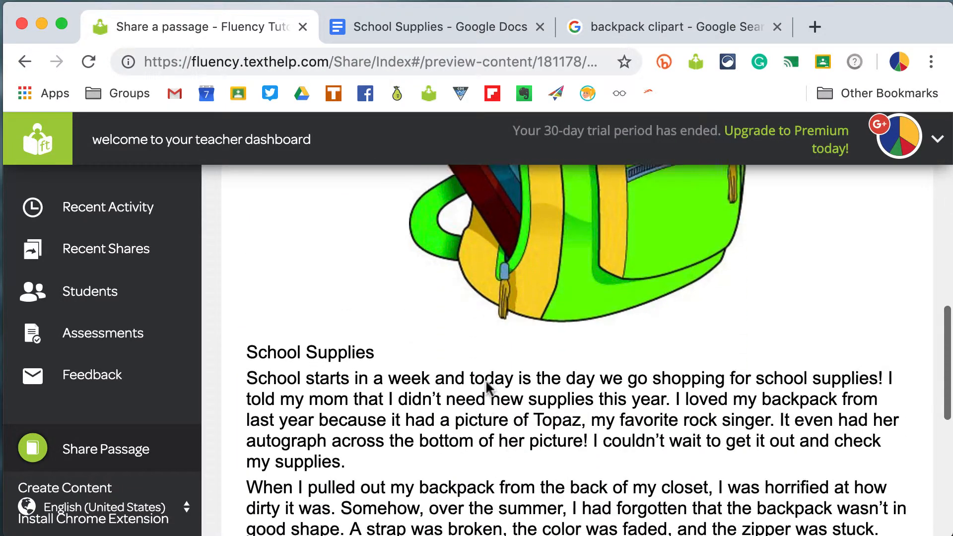
pyautogui.scroll(-2, 486, 386)
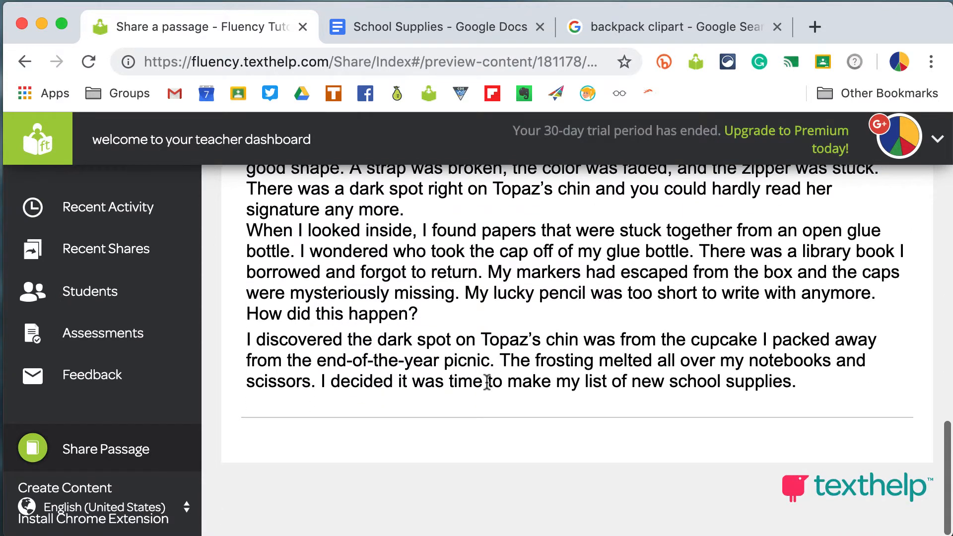
pyautogui.scroll(15, 487, 384)
pyautogui.scroll(4, 487, 382)
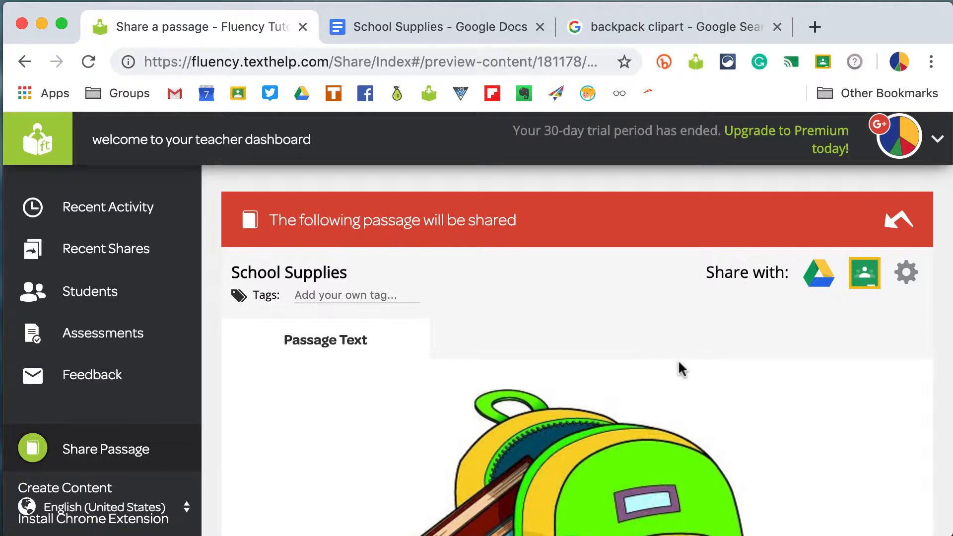
# - Open the passage's share options, set the translation language to French, and confirm
pyautogui.click(906, 274)
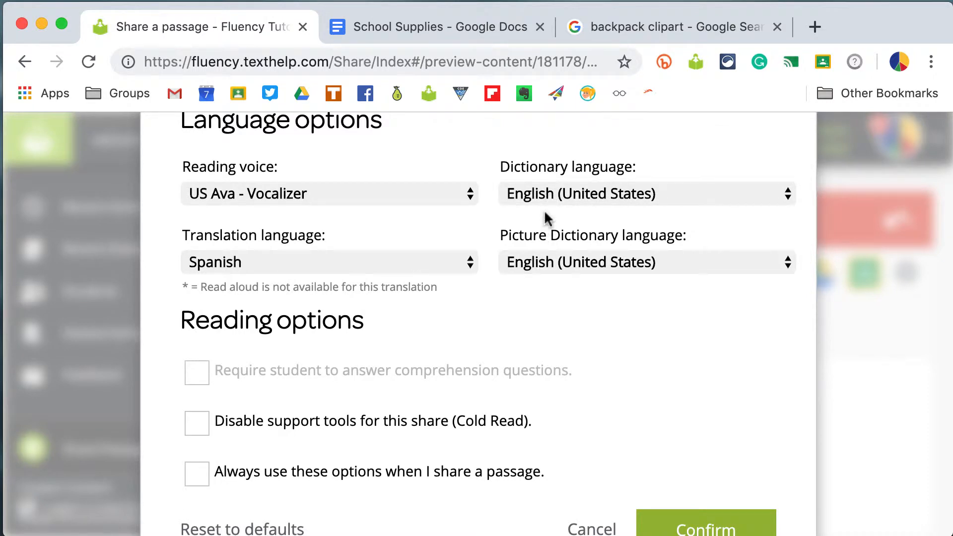
pyautogui.click(377, 276)
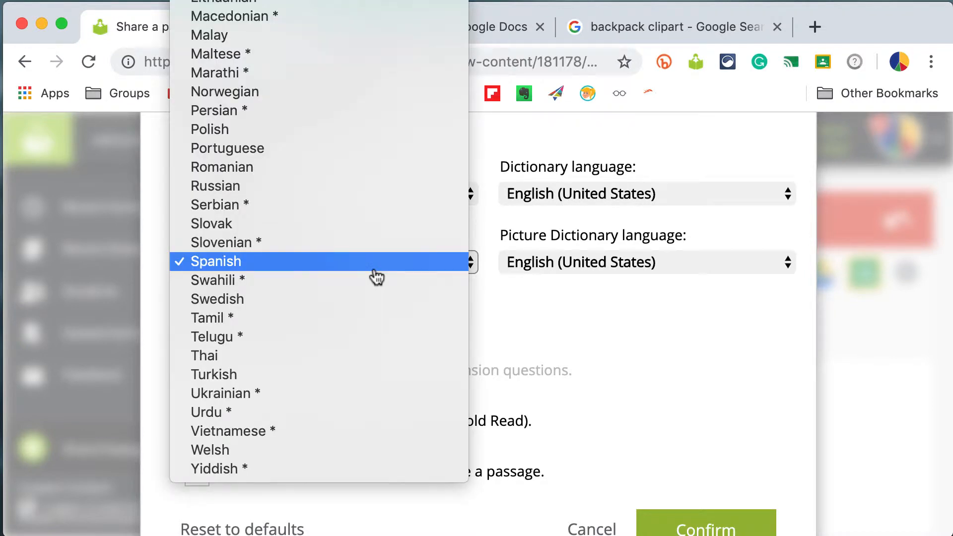
pyautogui.scroll(10, 377, 276)
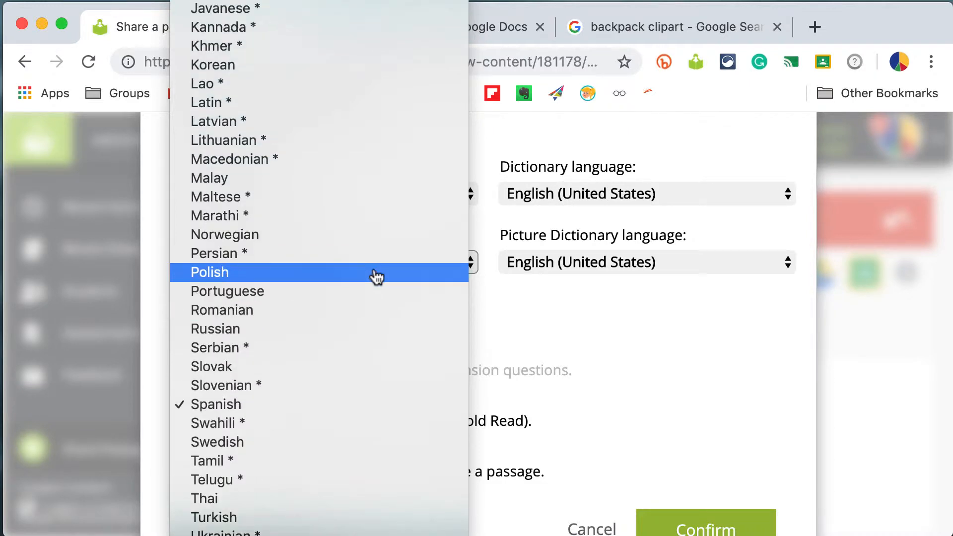
pyautogui.scroll(1, 362, 196)
pyautogui.scroll(14, 362, 196)
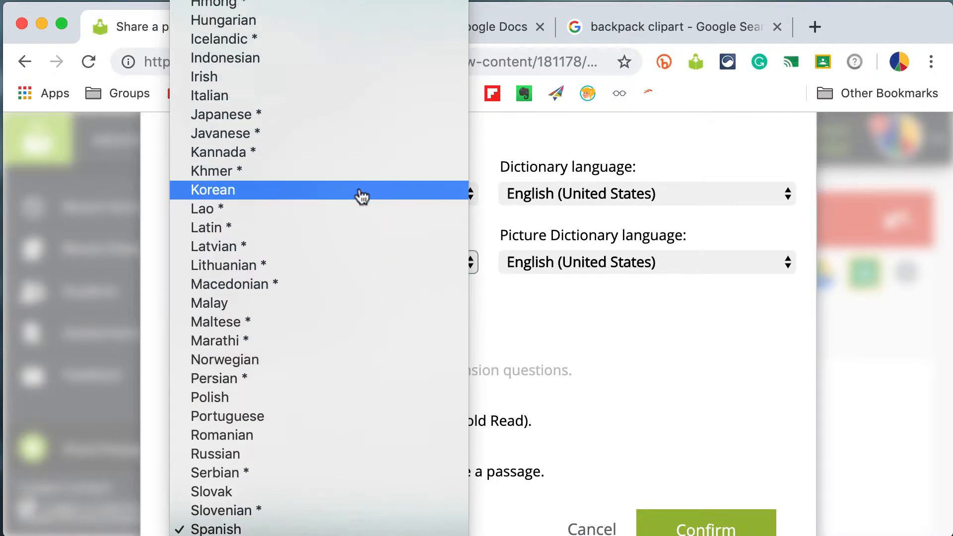
pyautogui.scroll(7, 362, 196)
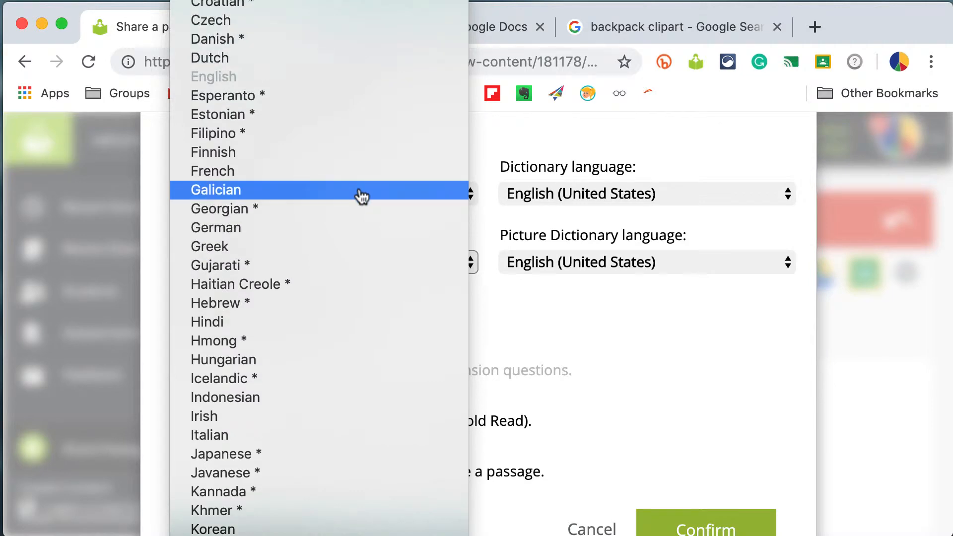
pyautogui.click(362, 181)
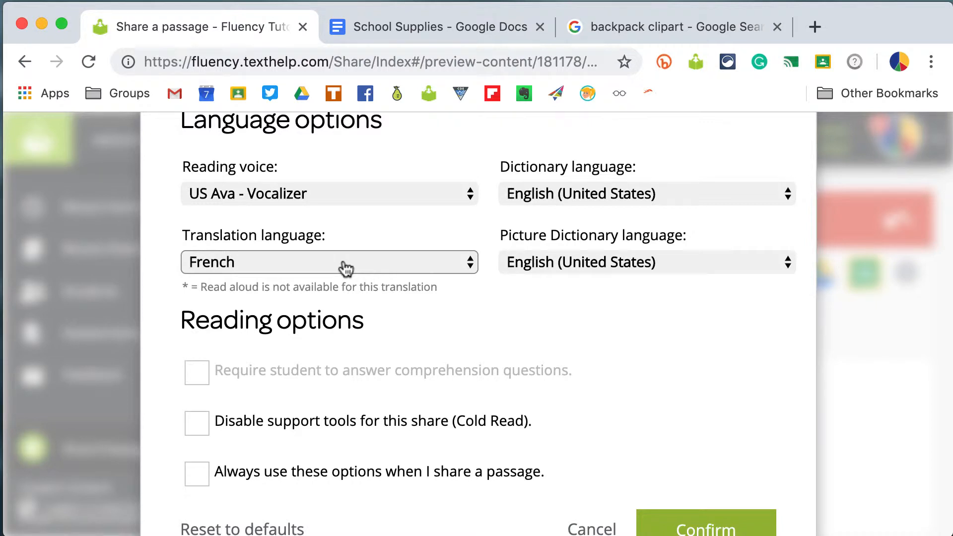
pyautogui.scroll(-1, 448, 338)
pyautogui.click(702, 526)
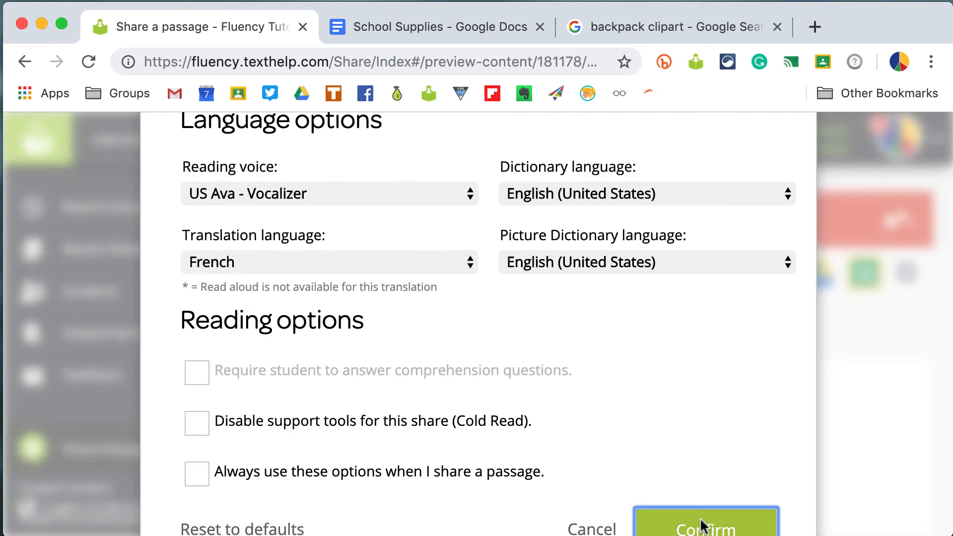